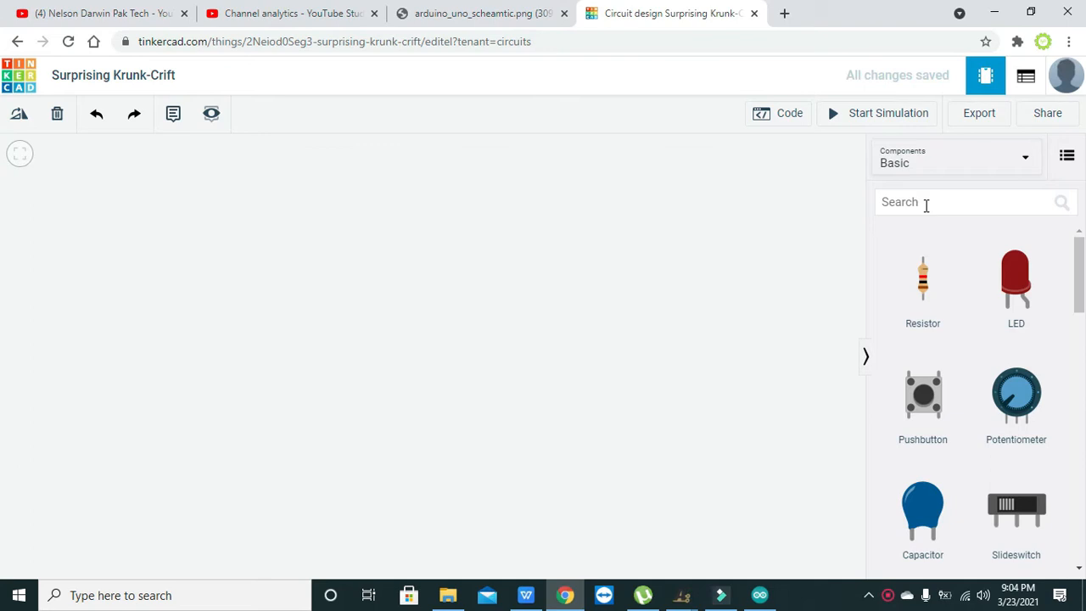
# - Search the components for "arduino" and place an Arduino Uno R3 on the left side of the workplane
pyautogui.click(927, 205)
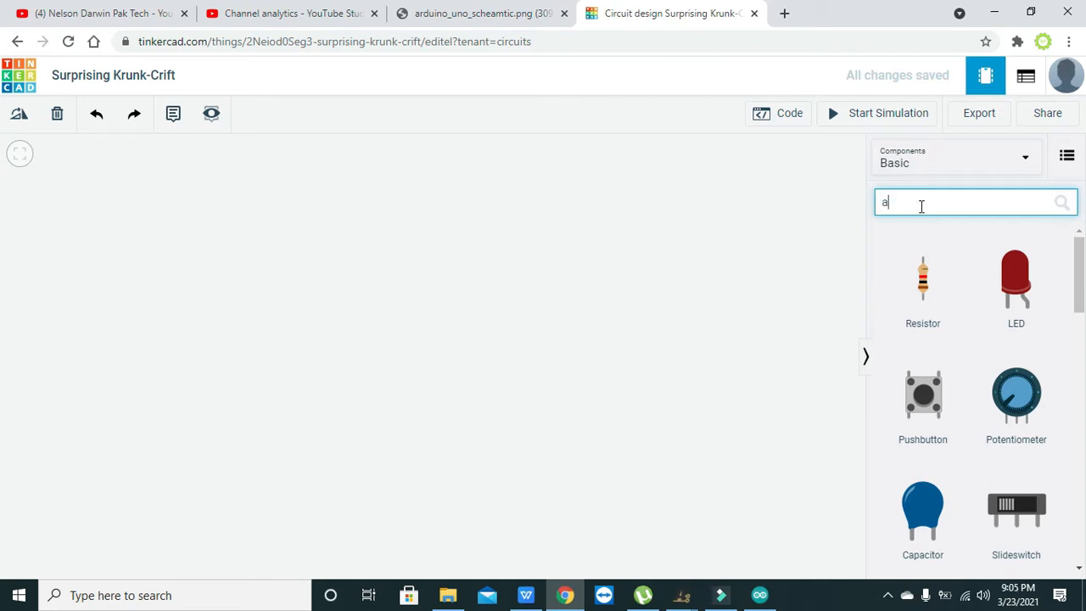
pyautogui.write('arduino')
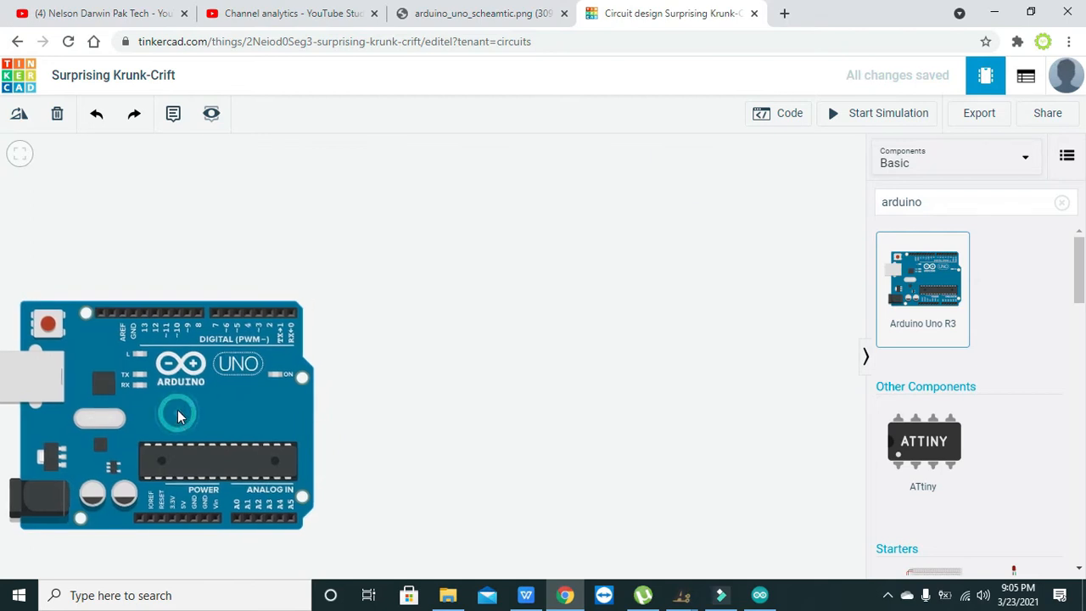
pyautogui.click(177, 412)
pyautogui.click(451, 419)
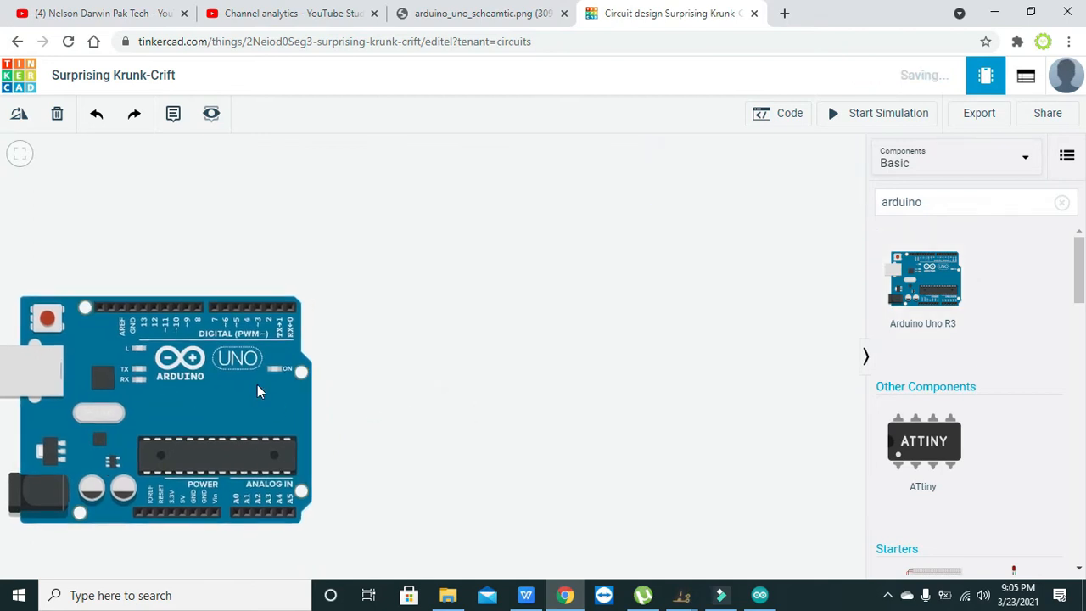
pyautogui.click(203, 376)
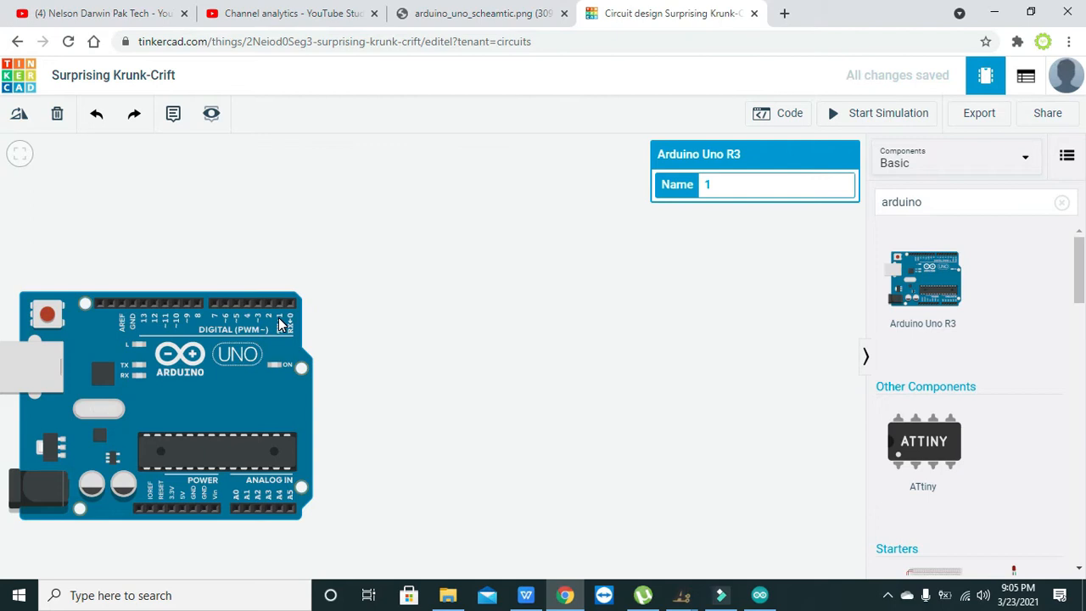
pyautogui.moveTo(280, 325); pyautogui.dragTo(280, 331)
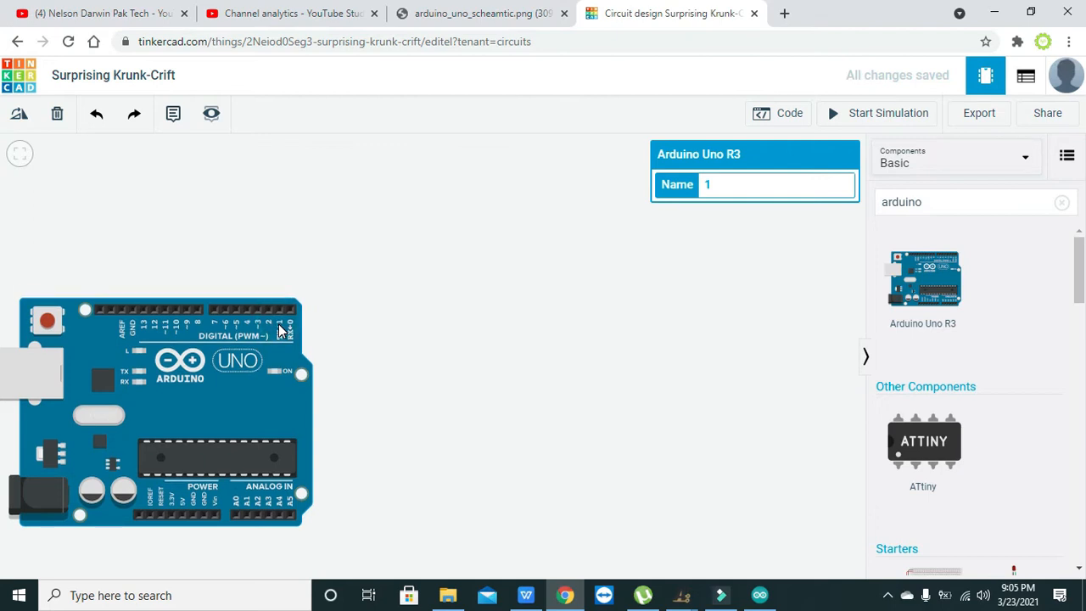
# - Search the components for "motor" and place a DC Motor to the right of the Arduino
pyautogui.click(925, 210)
pyautogui.press('BackSpace')
pyautogui.press('BackSpace')
pyautogui.press('BackSpace')
pyautogui.press('BackSpace')
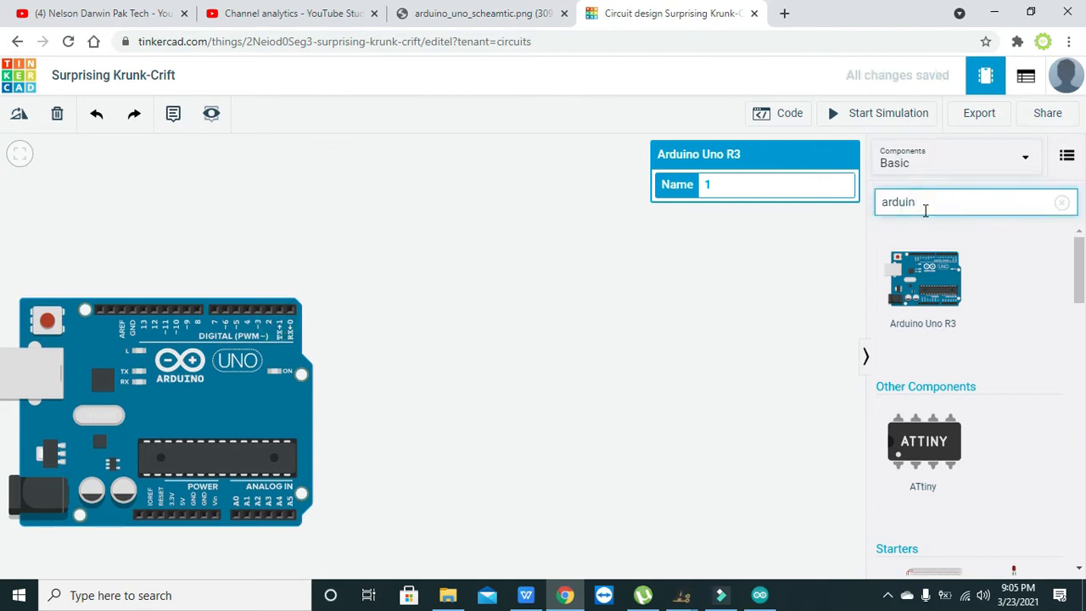
pyautogui.press('BackSpace')
pyautogui.press('BackSpace')
pyautogui.press('BackSpace')
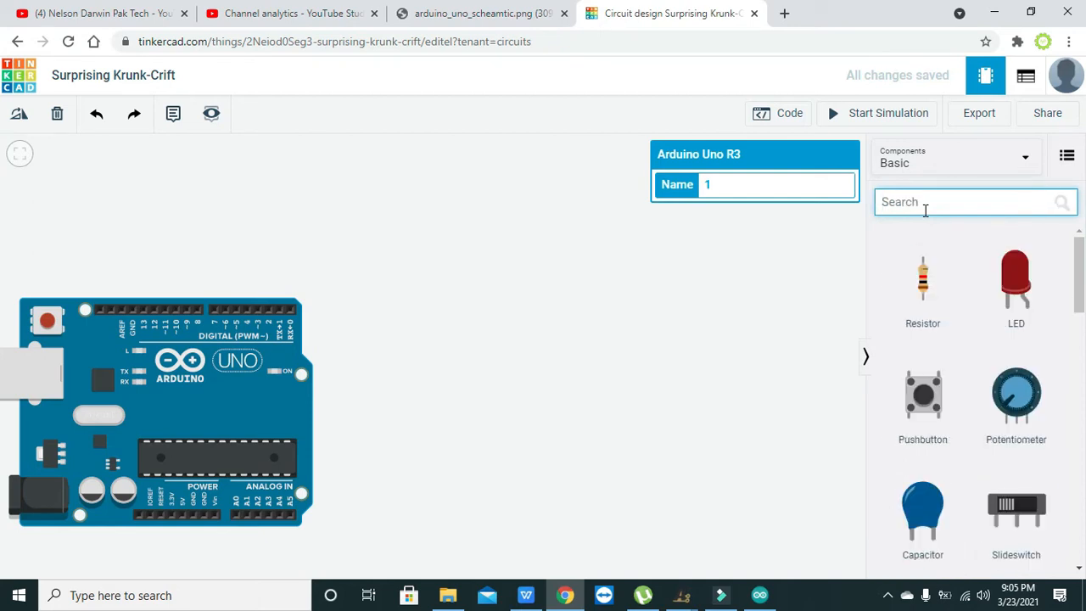
pyautogui.write('motor')
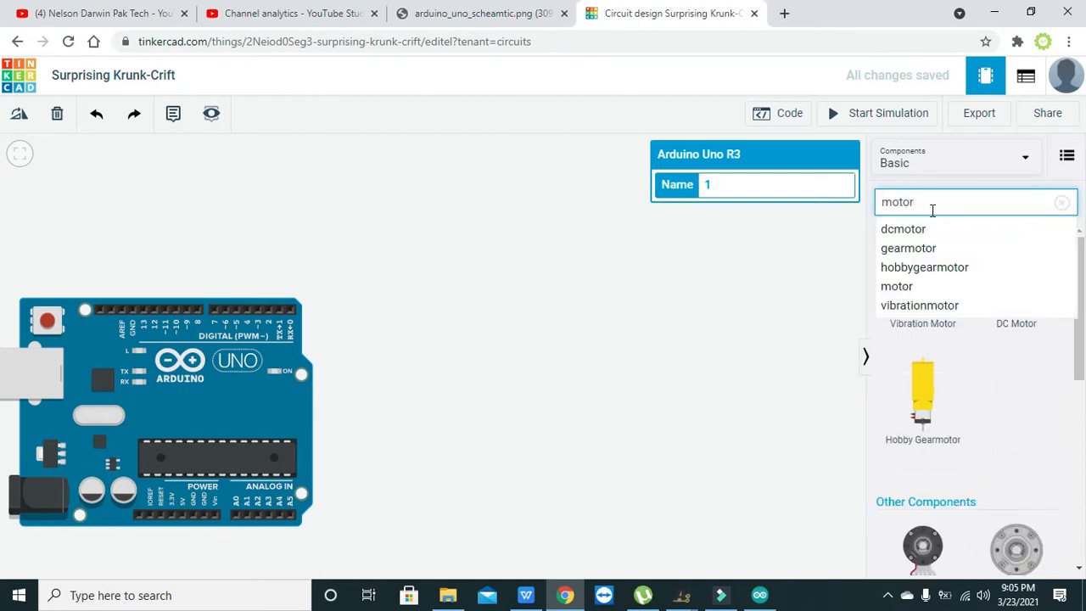
pyautogui.click(824, 275)
pyautogui.moveTo(1020, 277); pyautogui.dragTo(449, 433)
pyautogui.click(520, 456)
pyautogui.moveTo(484, 386); pyautogui.dragTo(473, 393)
pyautogui.click(585, 399)
# - Search for "npn", place an NPN Transistor (BJT) above and between the Arduino and motor, and shift the motor slightly away from the Arduino
pyautogui.click(956, 201)
pyautogui.press('BackSpace')
pyautogui.press('BackSpace')
pyautogui.press('BackSpace')
pyautogui.press('BackSpace')
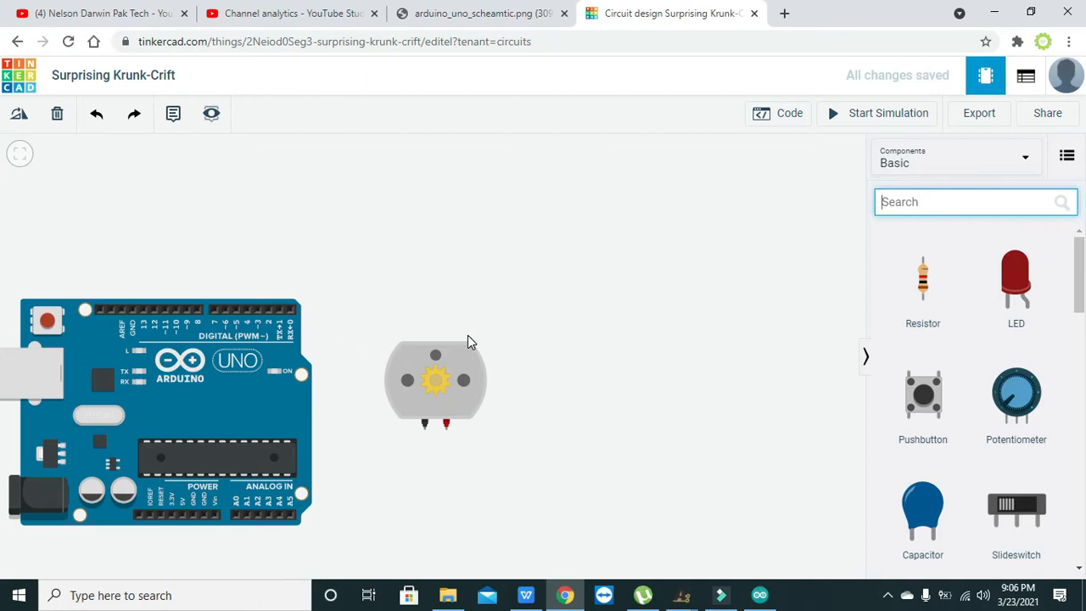
pyautogui.click(897, 195)
pyautogui.write('npn')
pyautogui.moveTo(922, 280); pyautogui.dragTo(359, 277)
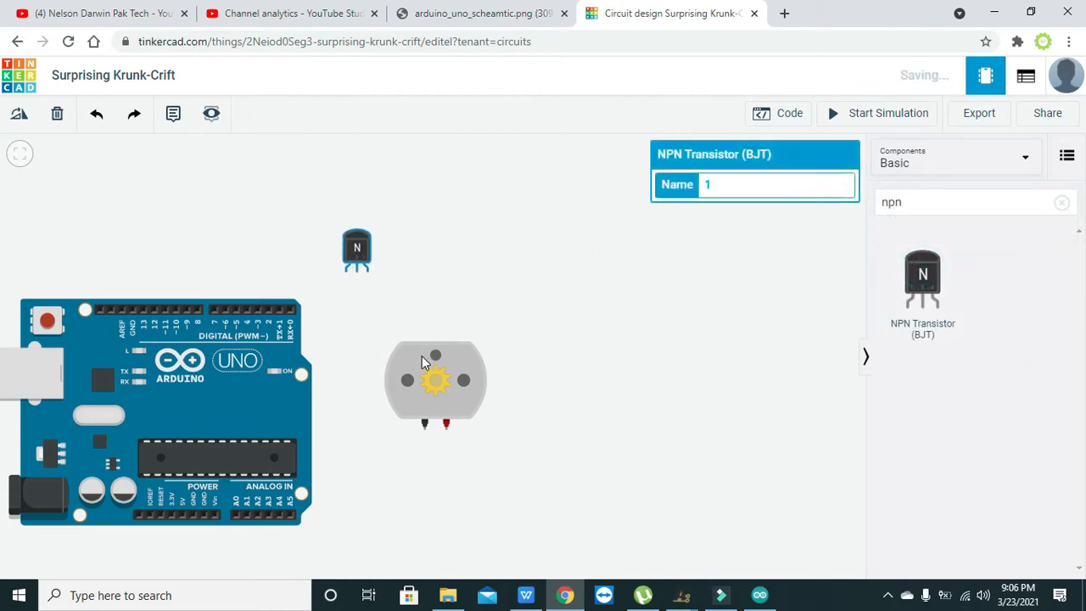
pyautogui.moveTo(422, 356); pyautogui.dragTo(435, 355)
pyautogui.click(622, 438)
# - Search the components for "battery" and place a 1.5V Battery to the right of the motor
pyautogui.click(953, 209)
pyautogui.press('BackSpace')
pyautogui.press('BackSpace')
pyautogui.press('BackSpace')
pyautogui.write('battery')
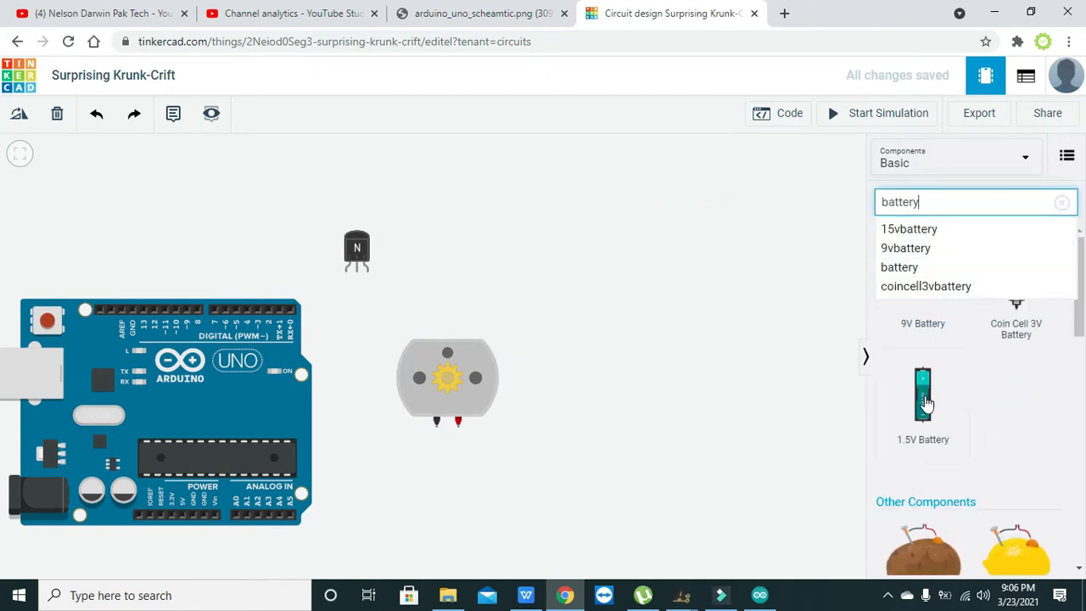
pyautogui.moveTo(922, 395); pyautogui.dragTo(629, 248)
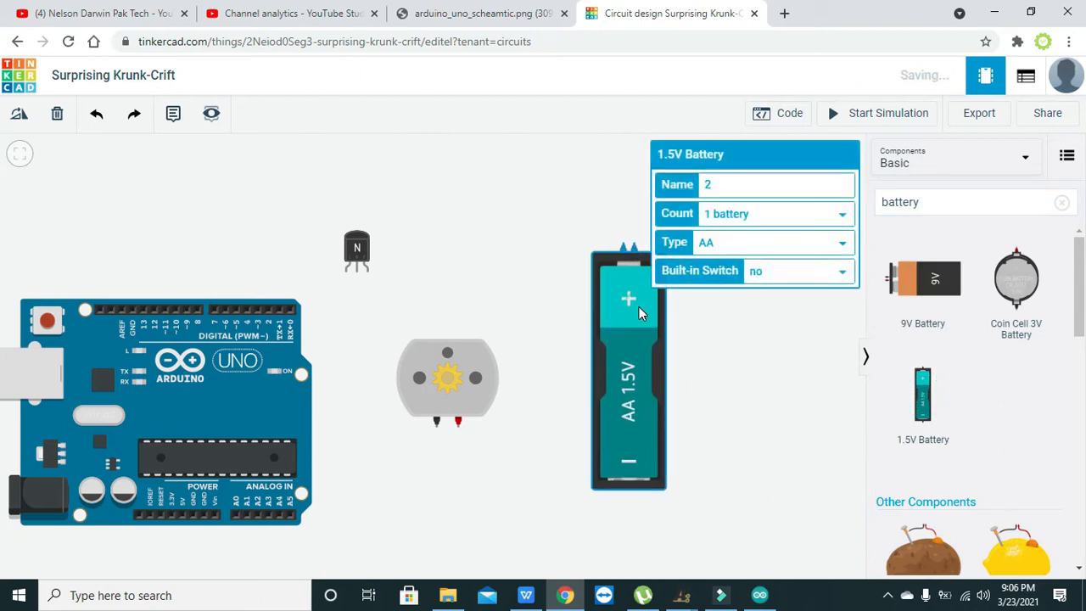
# - Set the 1.5V battery count to 4 batteries and reposition the pack and motor with clear space between them
pyautogui.click(774, 213)
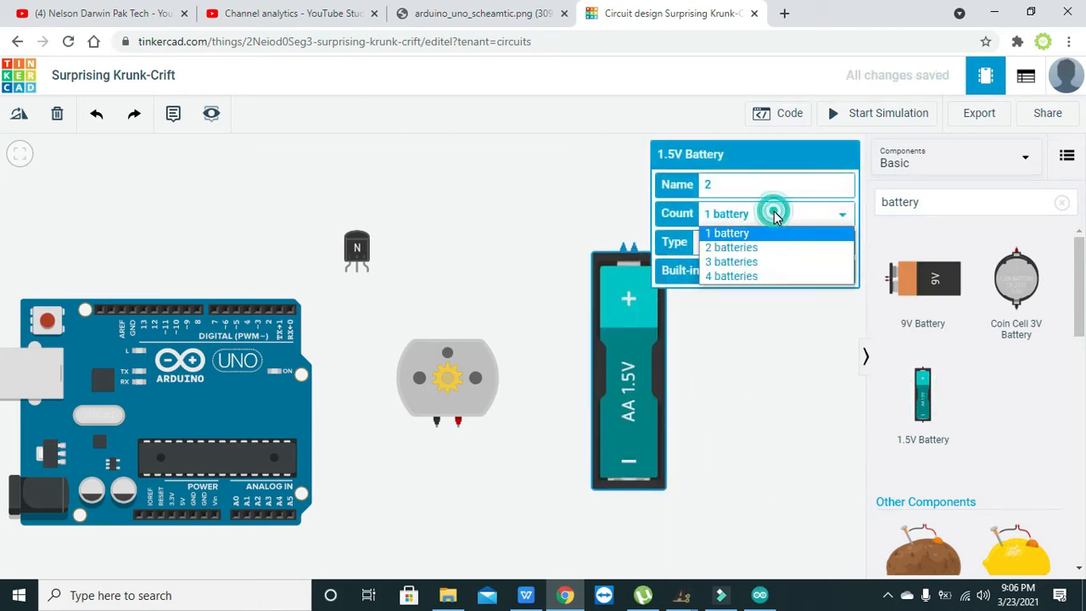
pyautogui.click(760, 274)
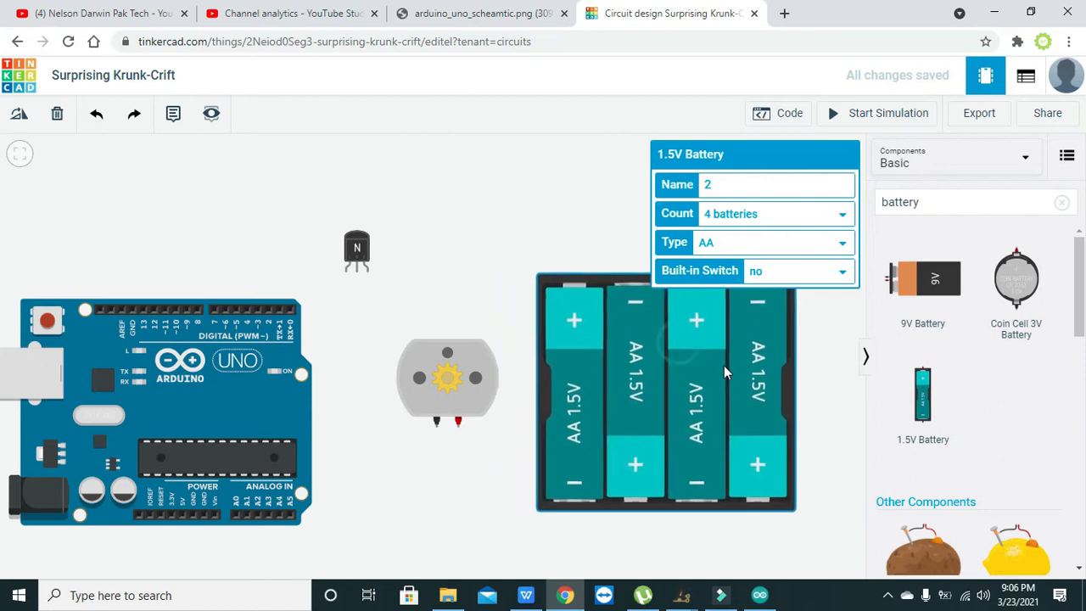
pyautogui.moveTo(747, 375); pyautogui.dragTo(745, 386)
pyautogui.click(584, 194)
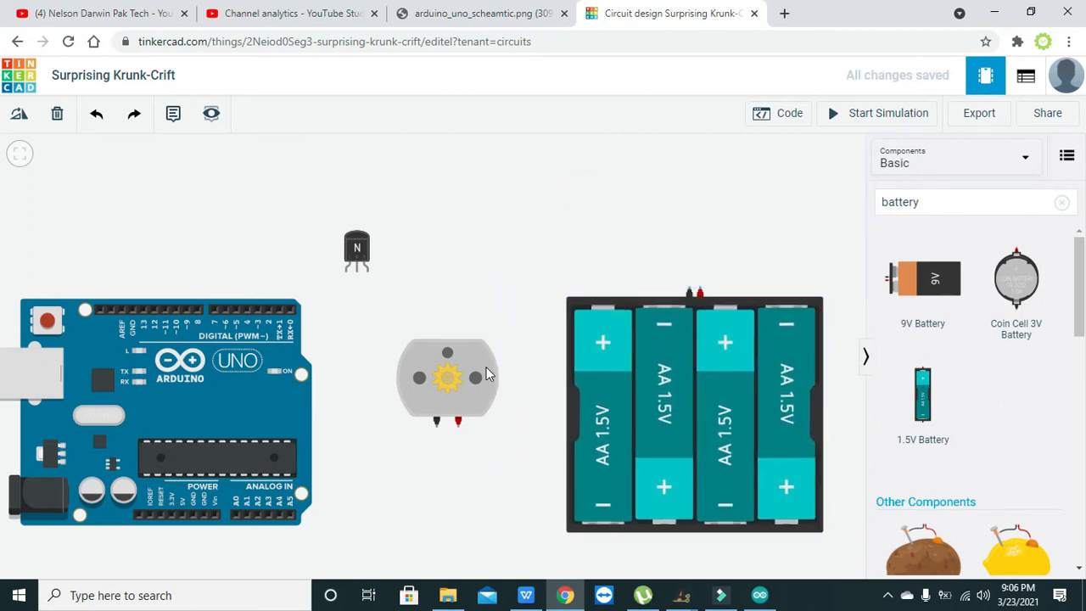
pyautogui.moveTo(477, 376); pyautogui.dragTo(475, 359)
# - Search the components for "resistor" and place a Resistor above the Arduino's digital pins
pyautogui.click(935, 209)
pyautogui.press('BackSpace')
pyautogui.press('BackSpace')
pyautogui.press('BackSpace')
pyautogui.write('resistor')
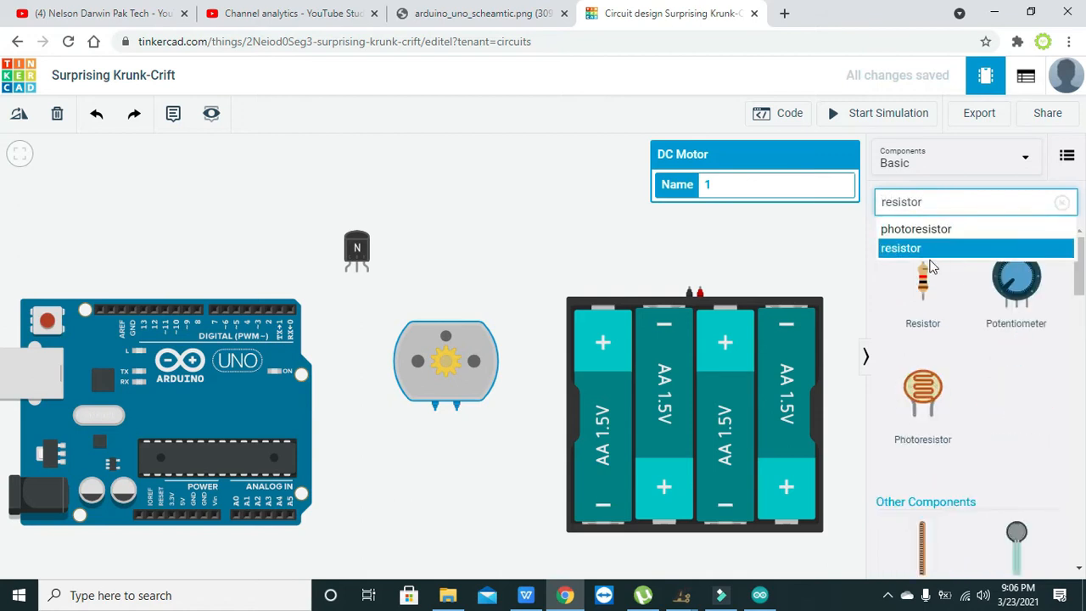
pyautogui.moveTo(919, 272); pyautogui.dragTo(235, 253)
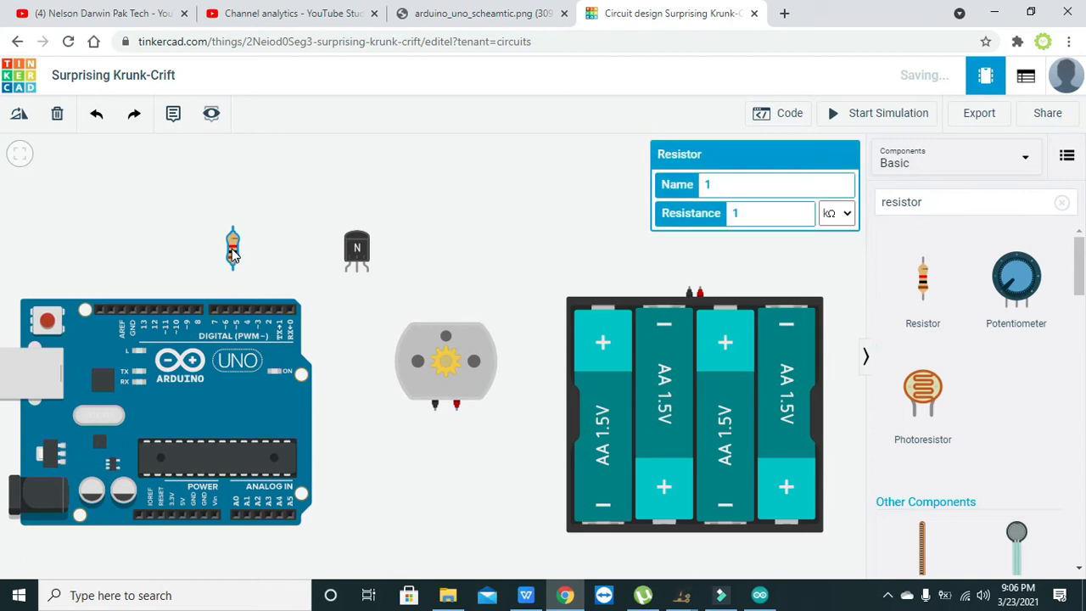
# - Move the NPN transistor higher and the resistor closer to the Arduino to leave room for wiring
pyautogui.moveTo(357, 251); pyautogui.dragTo(359, 230)
pyautogui.click(237, 259)
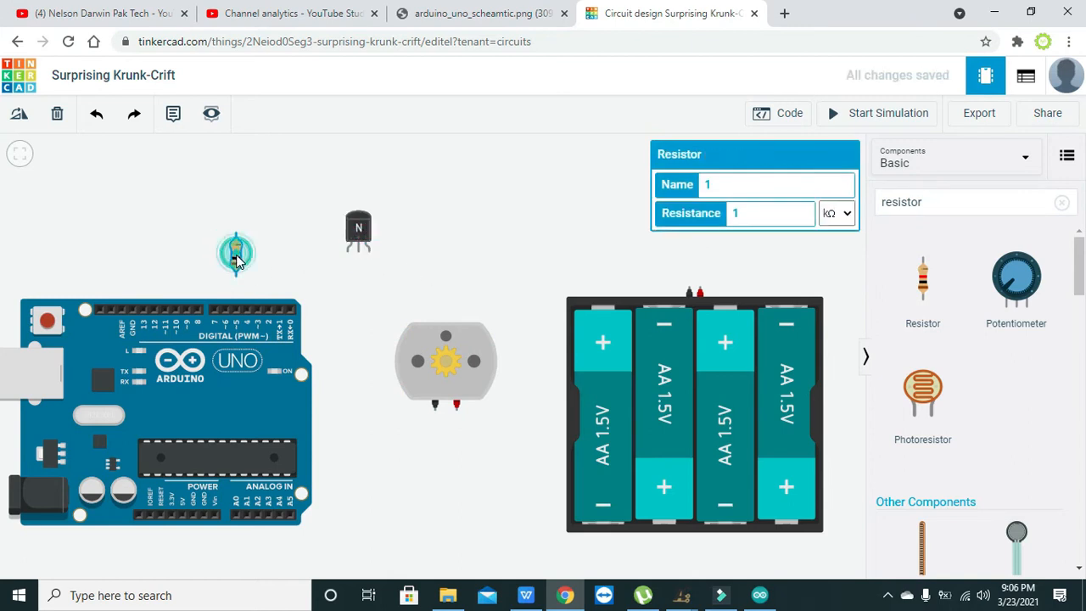
pyautogui.click(376, 290)
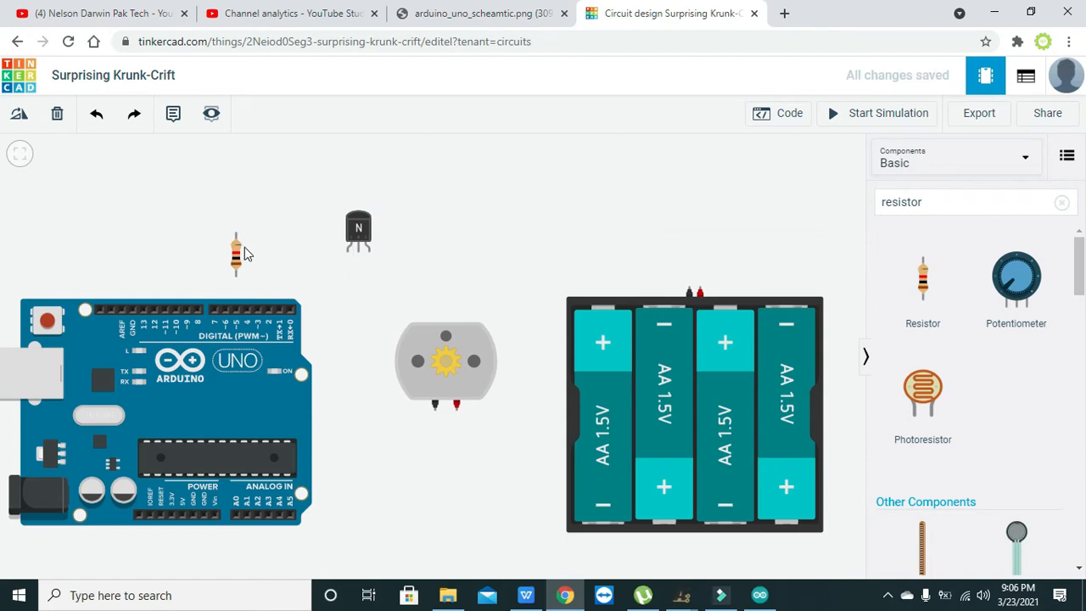
pyautogui.moveTo(237, 254); pyautogui.dragTo(239, 264)
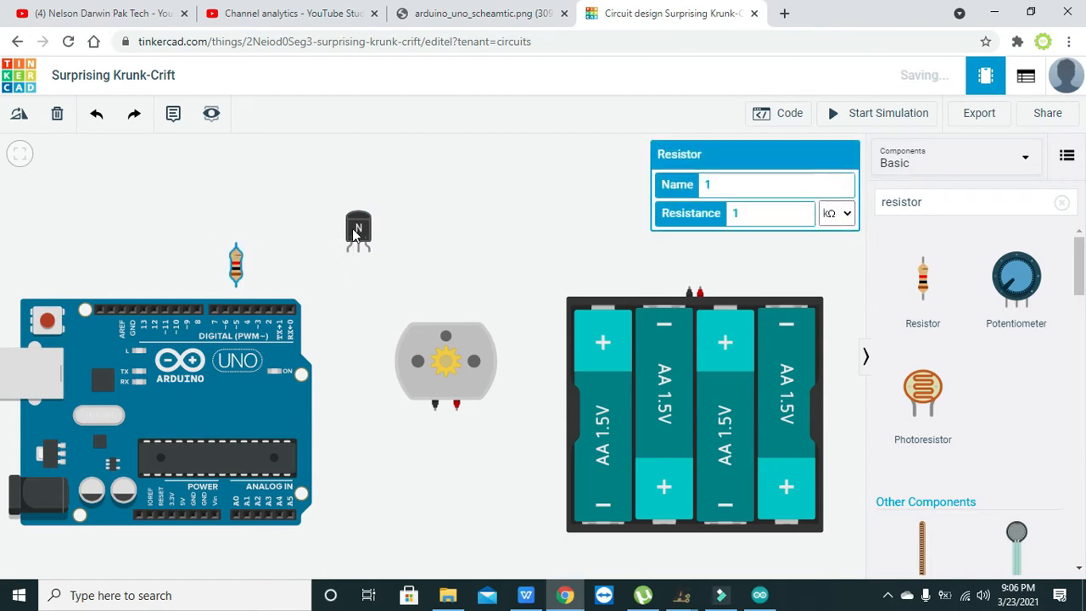
pyautogui.moveTo(357, 232); pyautogui.dragTo(355, 213)
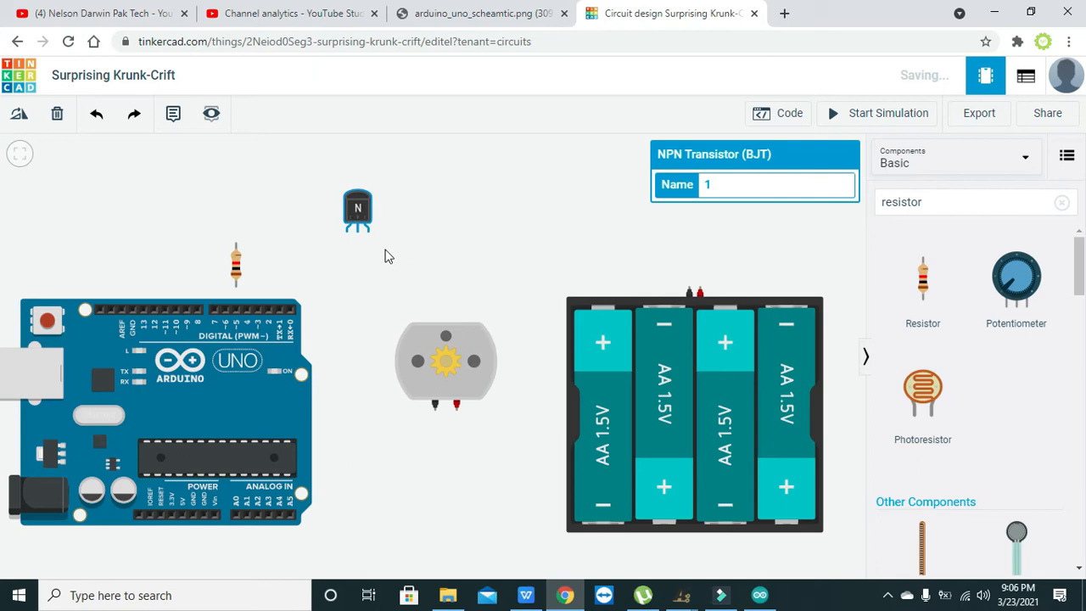
pyautogui.click(376, 249)
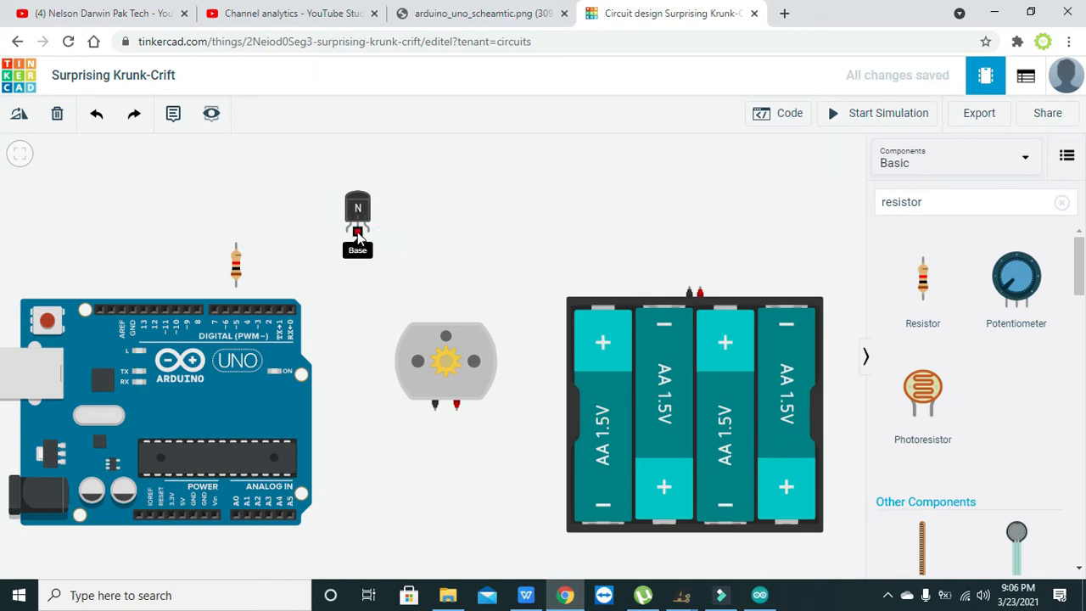
# - Wire the transistor's base to the resistor's upper terminal (Terminal 2), with a bend just below the base
pyautogui.click(358, 233)
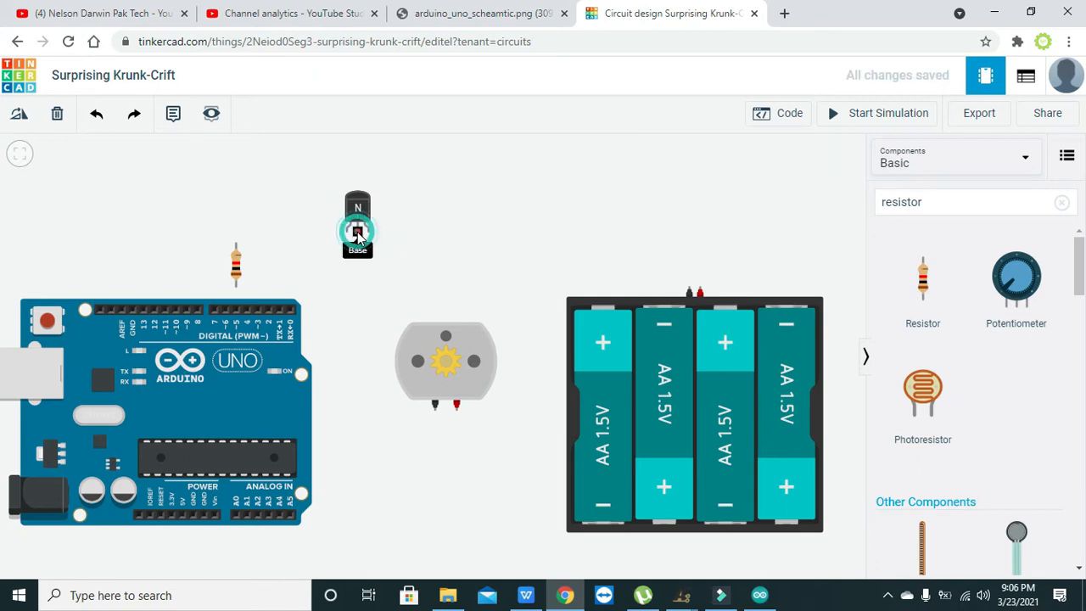
pyautogui.click(236, 243)
pyautogui.moveTo(315, 235); pyautogui.dragTo(358, 243)
pyautogui.click(354, 266)
# - Nudge the resistor and wire Arduino digital pin 3 to the resistor's lower terminal
pyautogui.click(237, 268)
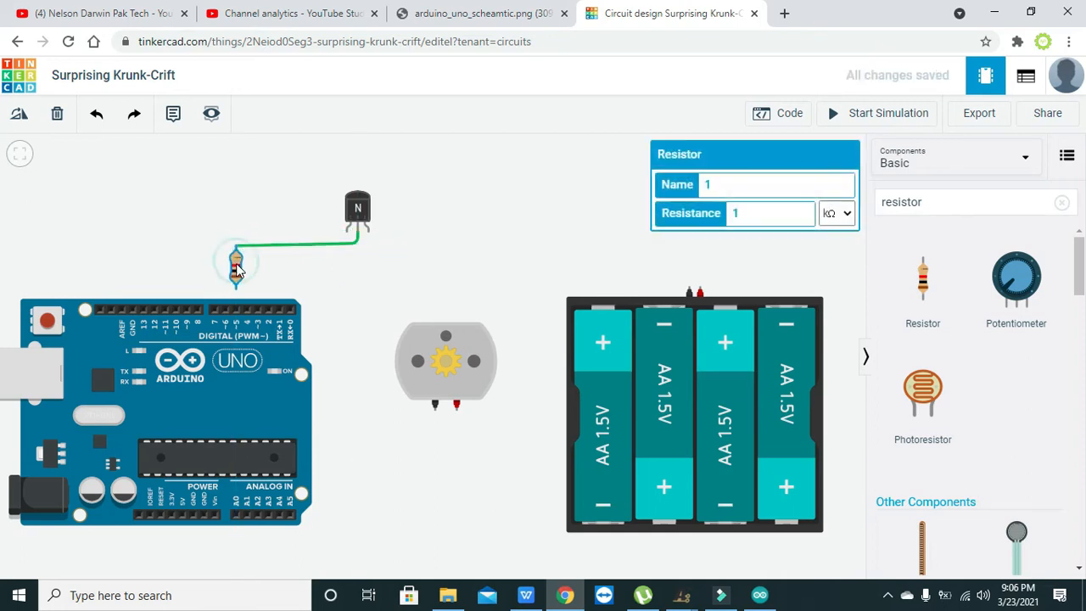
pyautogui.click(258, 312)
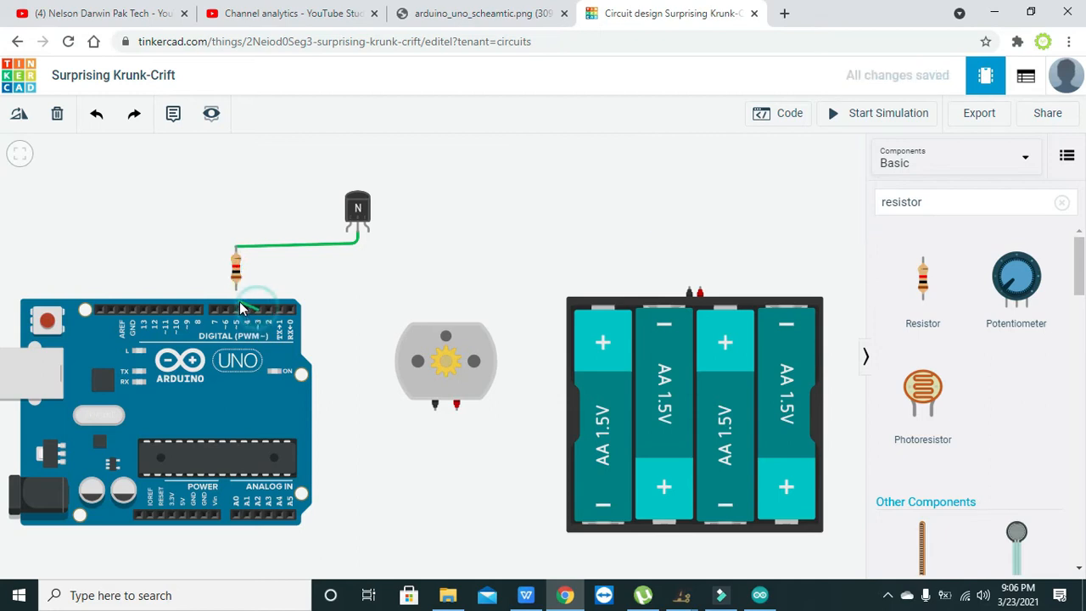
pyautogui.click(236, 289)
pyautogui.click(280, 281)
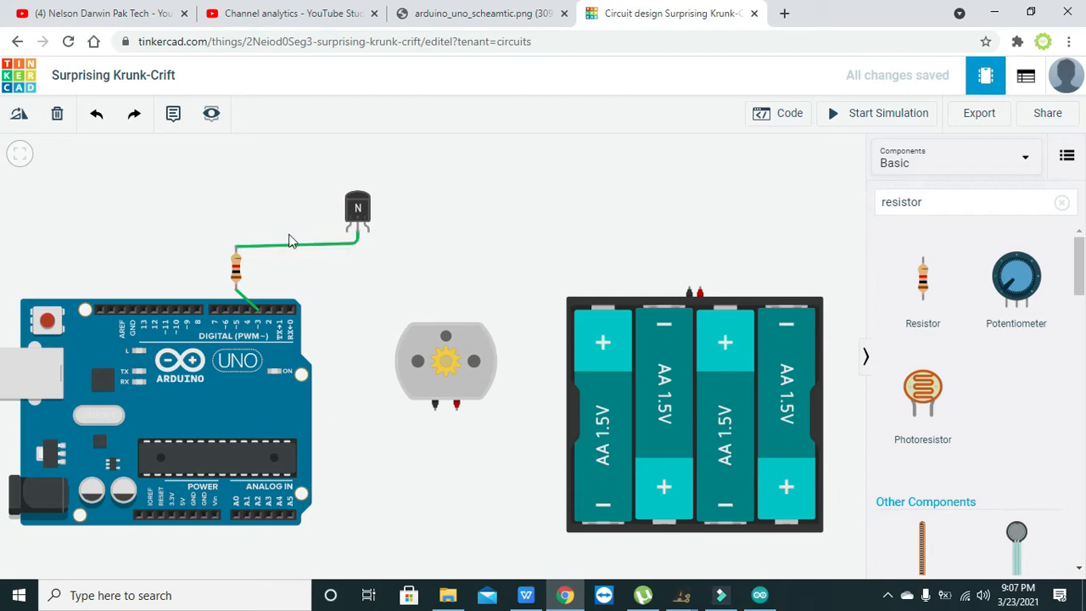
# - Set the resistor's resistance to 220 Ω
pyautogui.click(236, 270)
pyautogui.doubleClick(752, 213)
pyautogui.write('220')
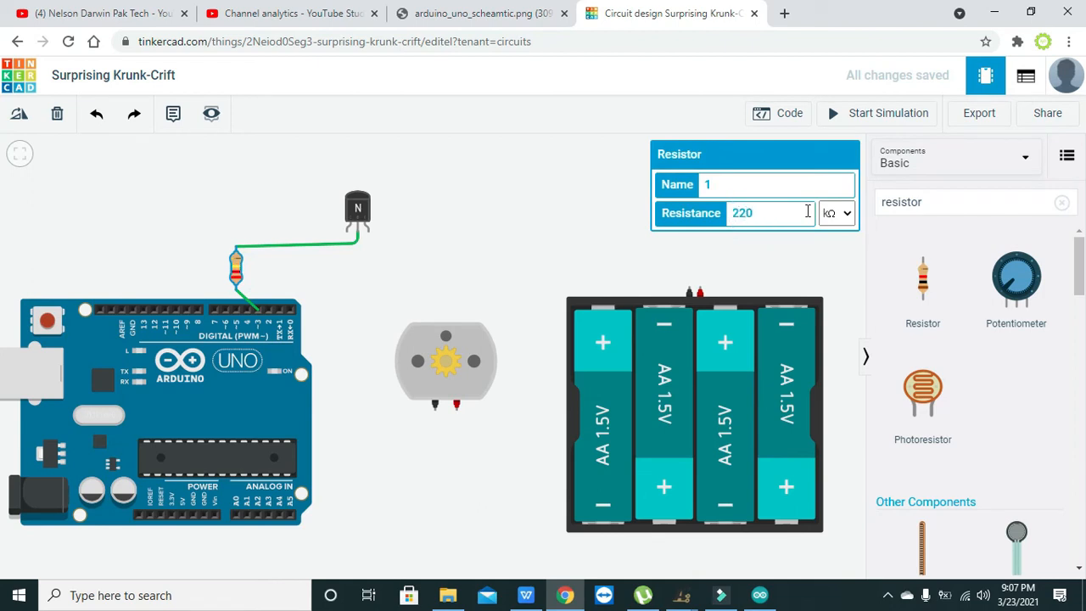
pyautogui.click(835, 213)
pyautogui.click(831, 293)
pyautogui.click(789, 266)
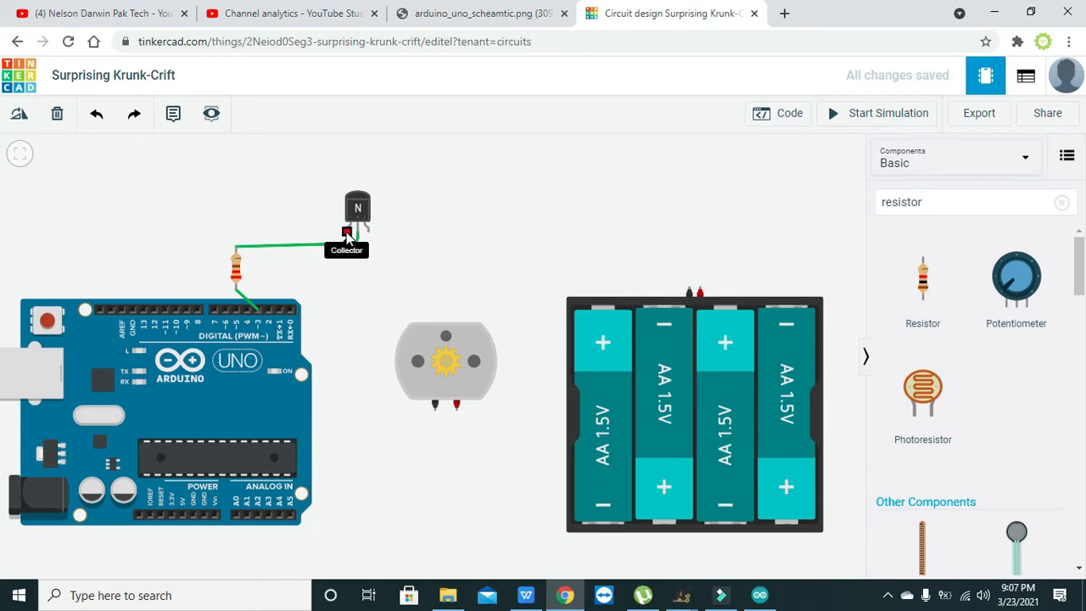
# - Wire the transistor's collector to the battery pack's positive terminal, bending the wire above the pack and above the transistor
pyautogui.click(347, 234)
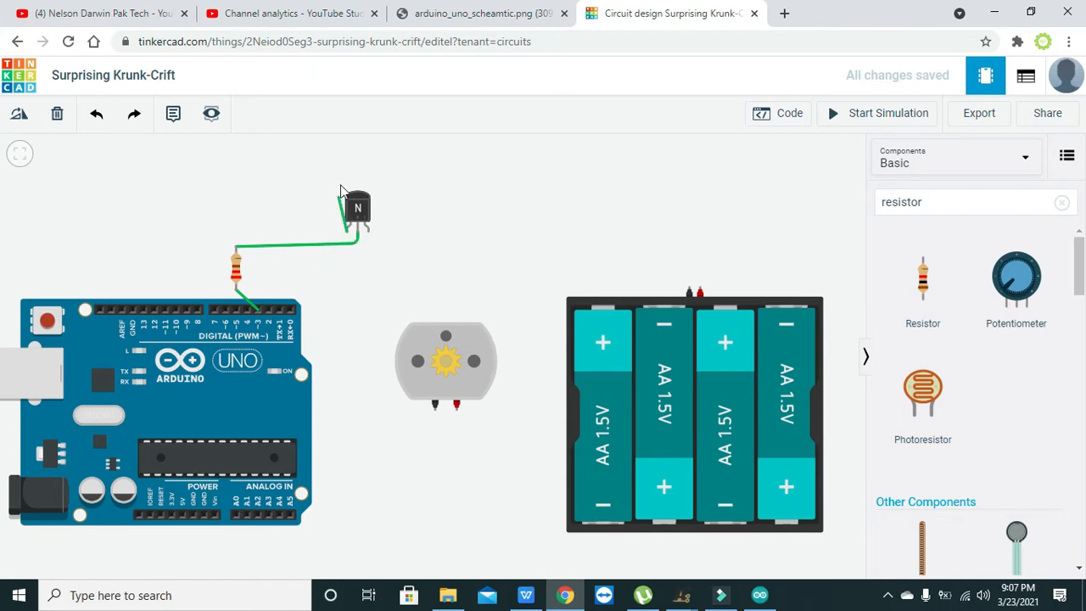
pyautogui.click(699, 287)
pyautogui.moveTo(619, 278); pyautogui.dragTo(695, 140)
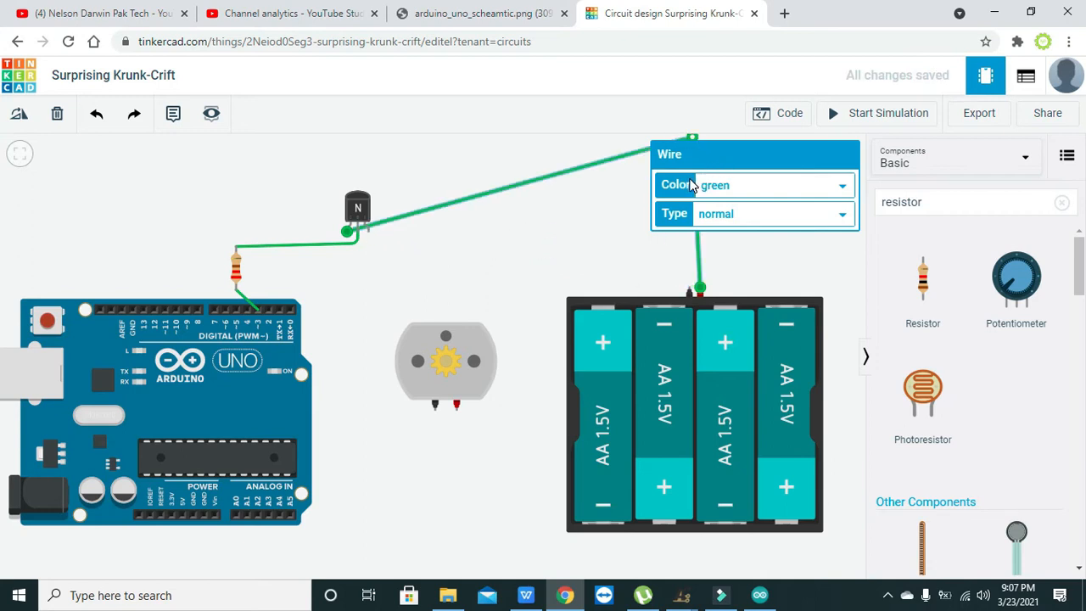
pyautogui.click(510, 185)
pyautogui.moveTo(510, 187); pyautogui.dragTo(351, 167)
pyautogui.click(440, 154)
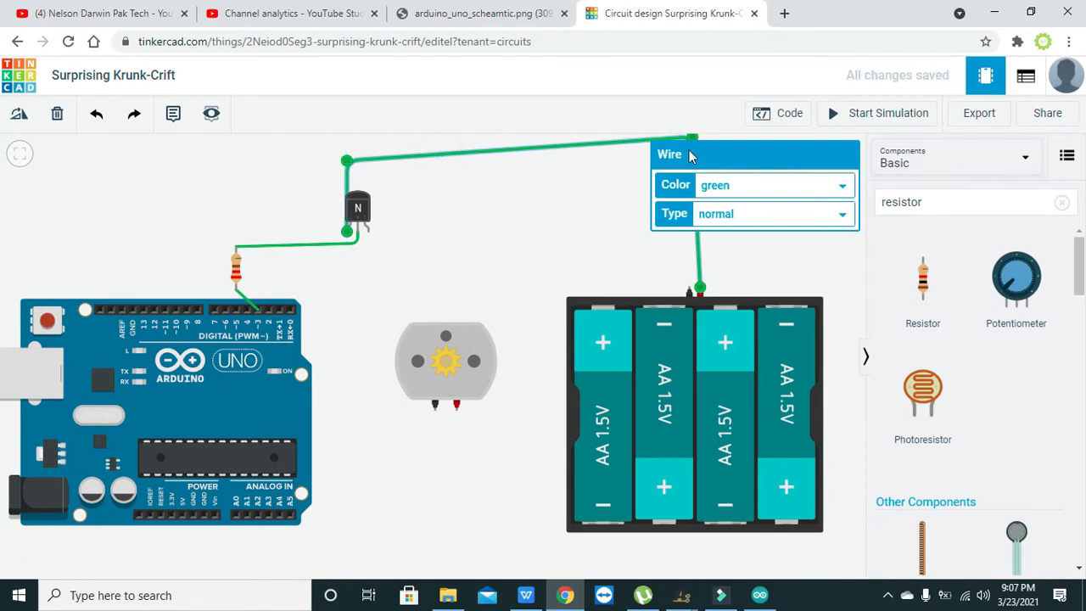
# - Adjust the bends of the collector-to-battery wire so that it runs level above the transistor and battery pack
pyautogui.click(691, 139)
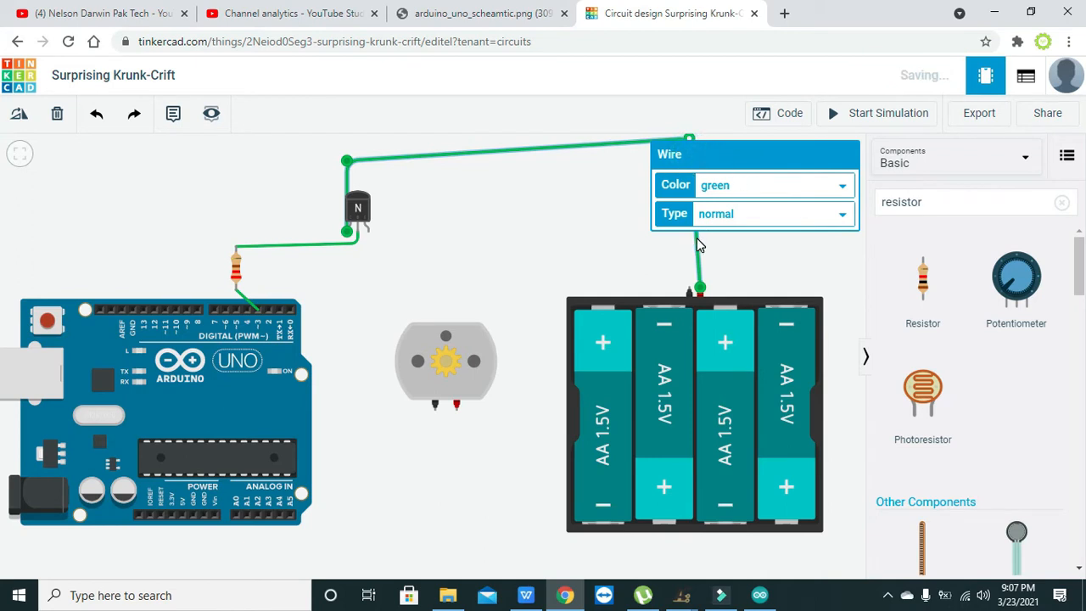
pyautogui.click(575, 148)
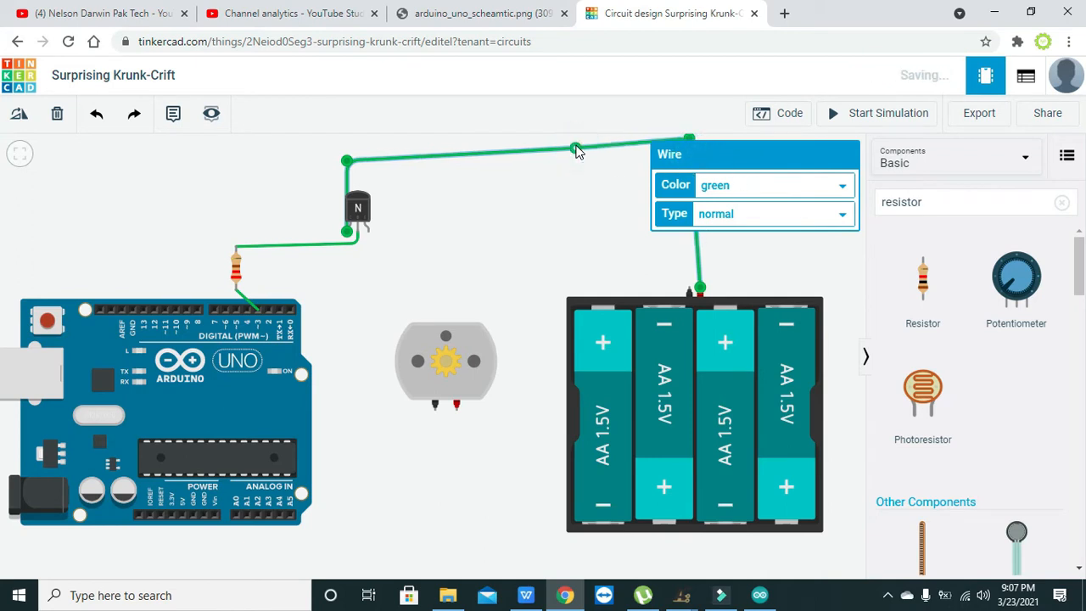
pyautogui.moveTo(575, 148); pyautogui.dragTo(492, 138)
pyautogui.moveTo(384, 146); pyautogui.dragTo(348, 146)
pyautogui.click(419, 189)
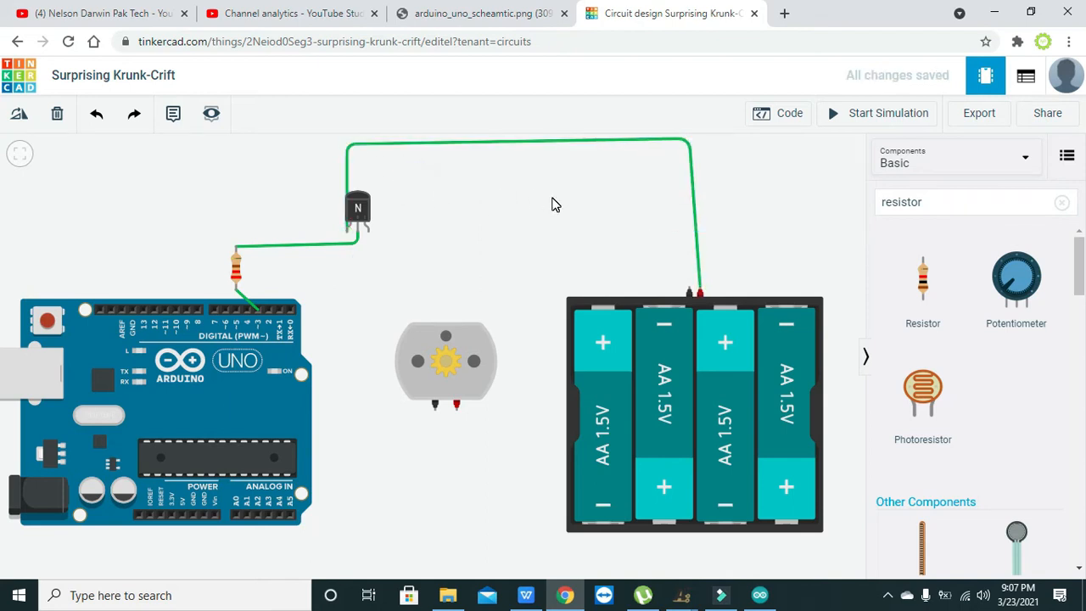
pyautogui.moveTo(690, 143); pyautogui.dragTo(702, 150)
pyautogui.click(597, 198)
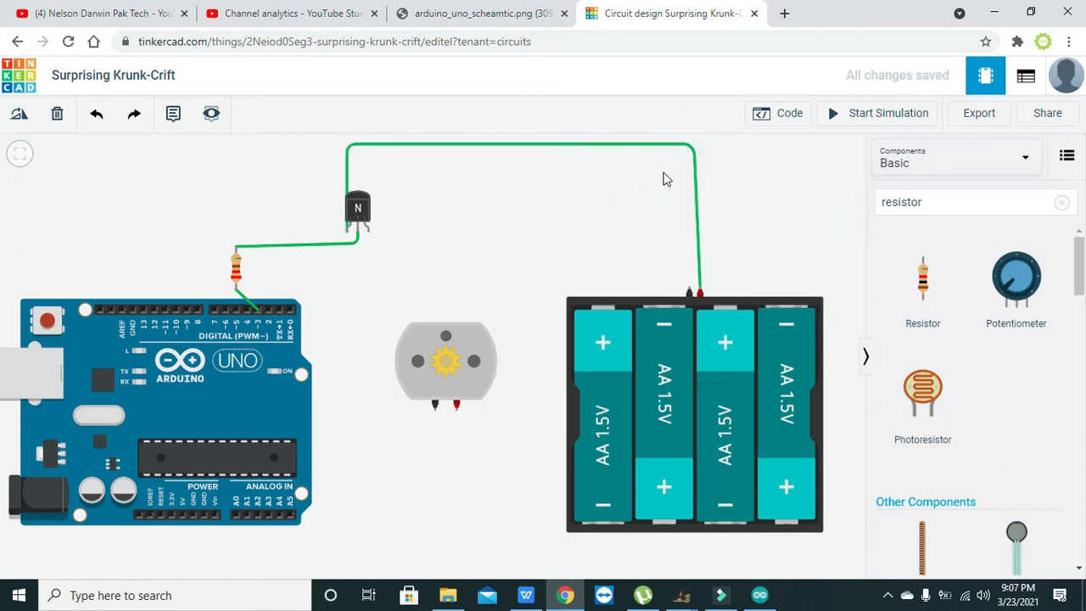
# - Straighten the collector-to-battery wire above the battery pack and reroute its other end around the outer side of the transistor
pyautogui.click(695, 146)
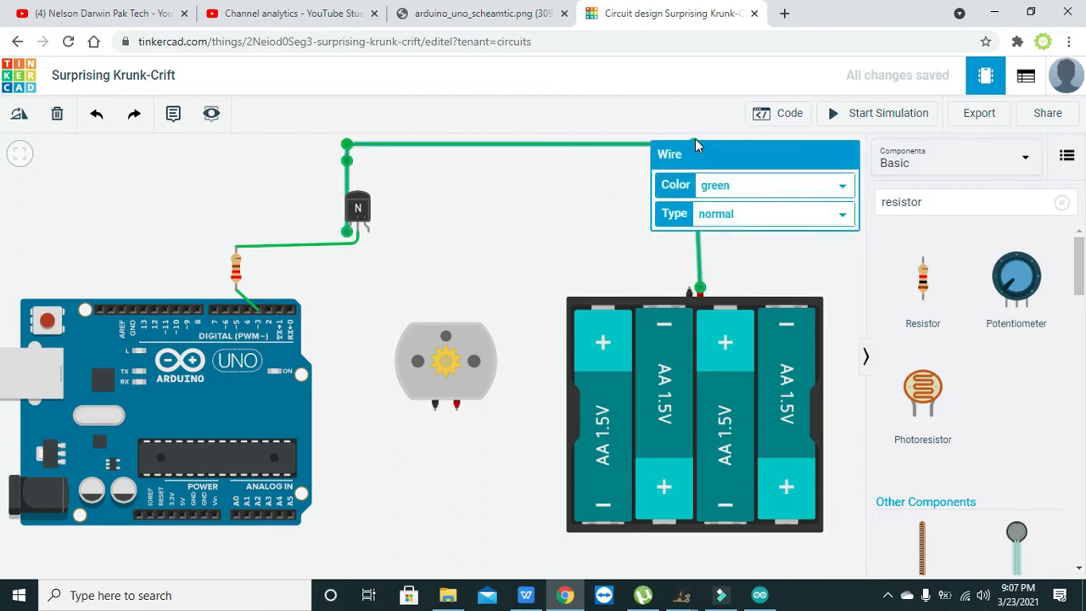
pyautogui.click(608, 187)
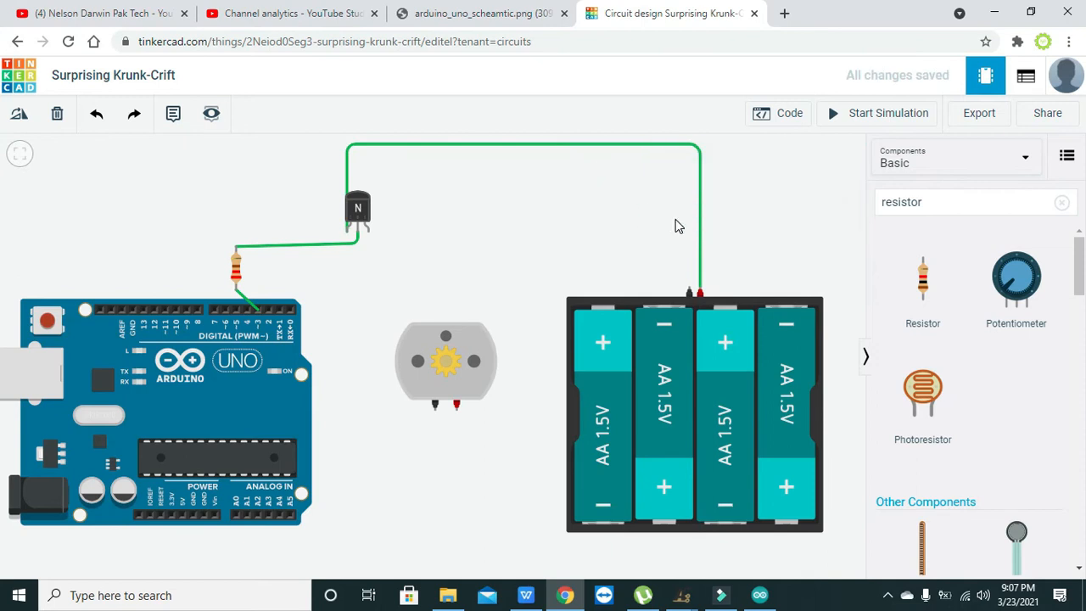
pyautogui.click(348, 192)
pyautogui.moveTo(348, 192); pyautogui.dragTo(335, 231)
pyautogui.moveTo(346, 144); pyautogui.dragTo(336, 159)
pyautogui.click(364, 161)
# - Wire the transistor's emitter to the motor's red terminal, bending the wire around the motor's battery side and underneath it
pyautogui.click(369, 233)
pyautogui.click(456, 407)
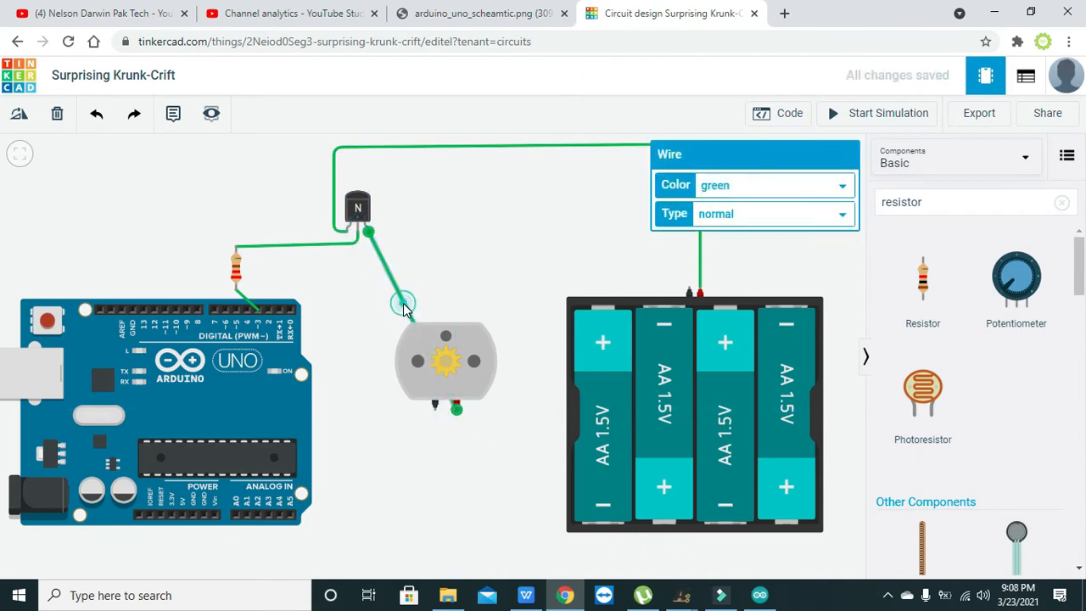
pyautogui.moveTo(403, 303); pyautogui.dragTo(510, 231)
pyautogui.moveTo(487, 323); pyautogui.dragTo(457, 428)
pyautogui.click(477, 416)
pyautogui.click(497, 467)
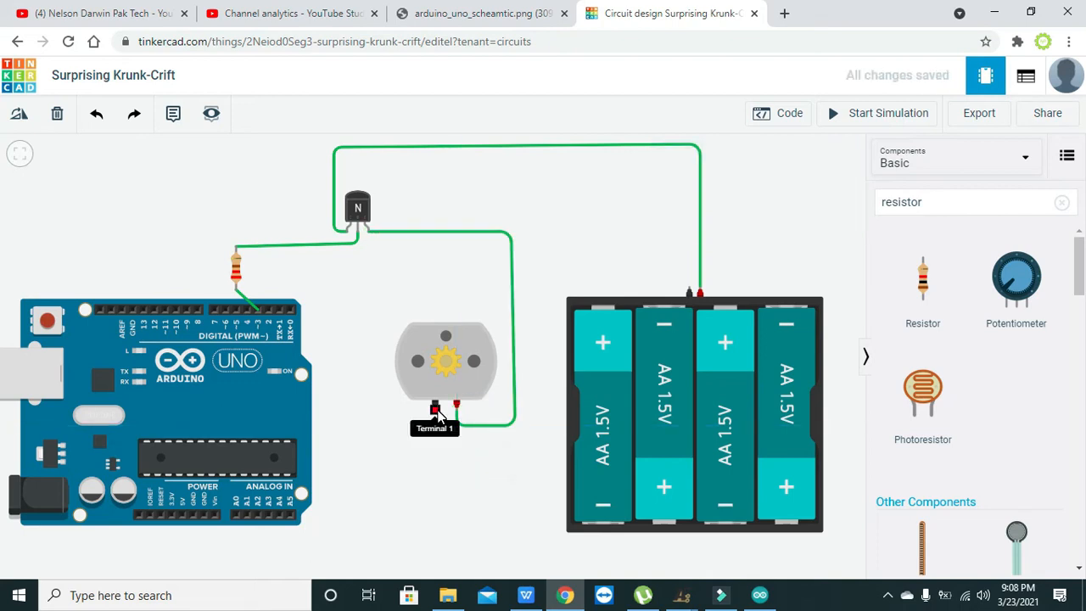
# - Wire the motor's black terminal to the battery pack's negative terminal, adding bends above the pack and above the motor
pyautogui.click(436, 411)
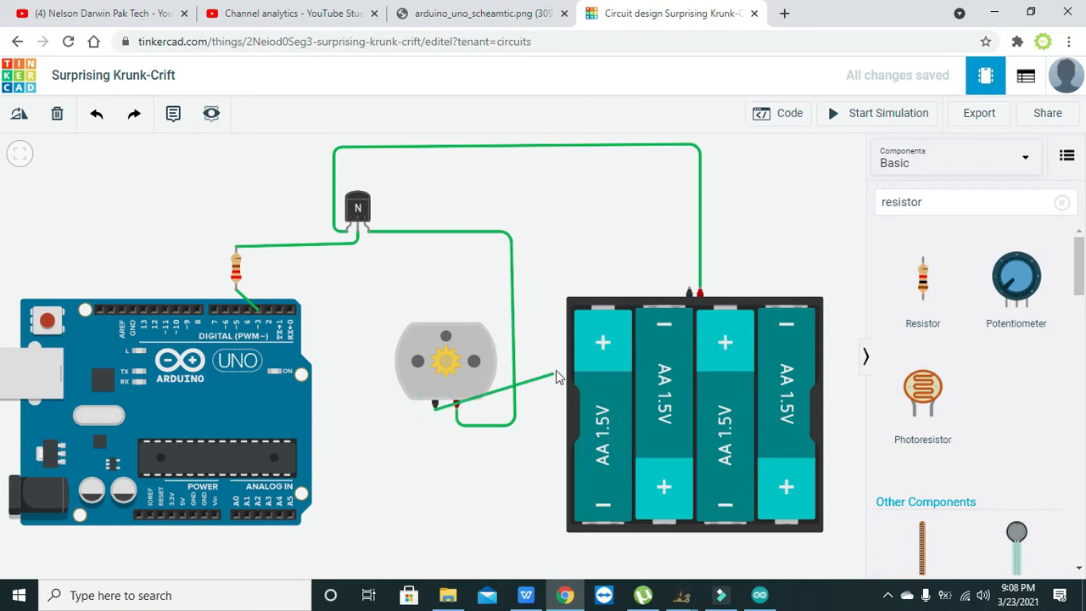
pyautogui.click(688, 291)
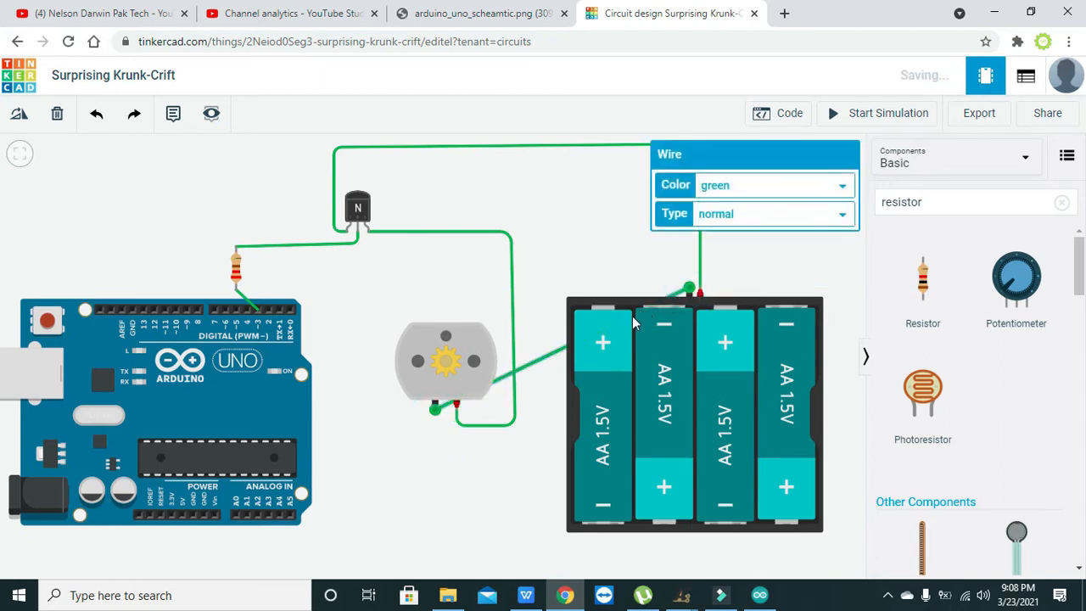
pyautogui.moveTo(558, 348); pyautogui.dragTo(677, 257)
pyautogui.click(549, 349)
pyautogui.moveTo(519, 347); pyautogui.dragTo(526, 264)
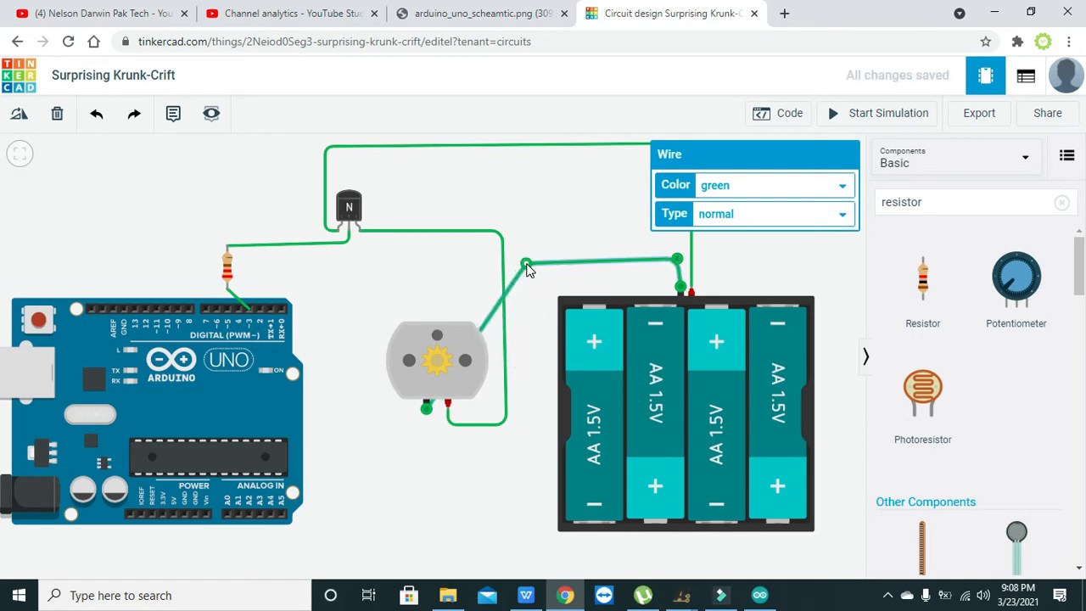
# - Reroute the negative battery wire around the motor's Arduino side and level its horizontal run above the motor and battery pack
pyautogui.click(486, 316)
pyautogui.click(487, 318)
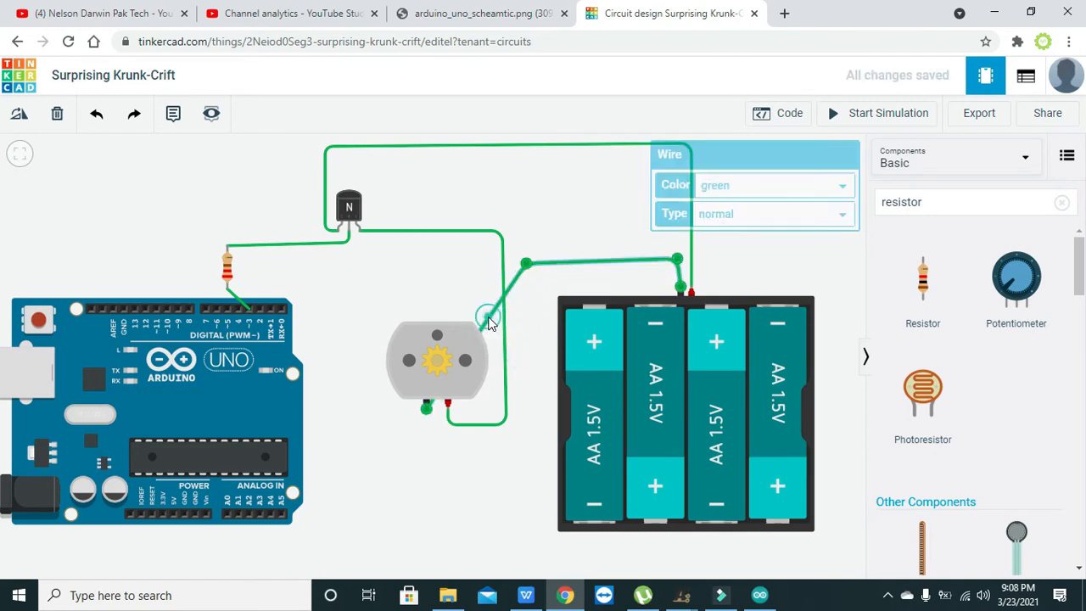
pyautogui.moveTo(486, 318); pyautogui.dragTo(353, 263)
pyautogui.moveTo(375, 309); pyautogui.dragTo(353, 414)
pyautogui.click(407, 447)
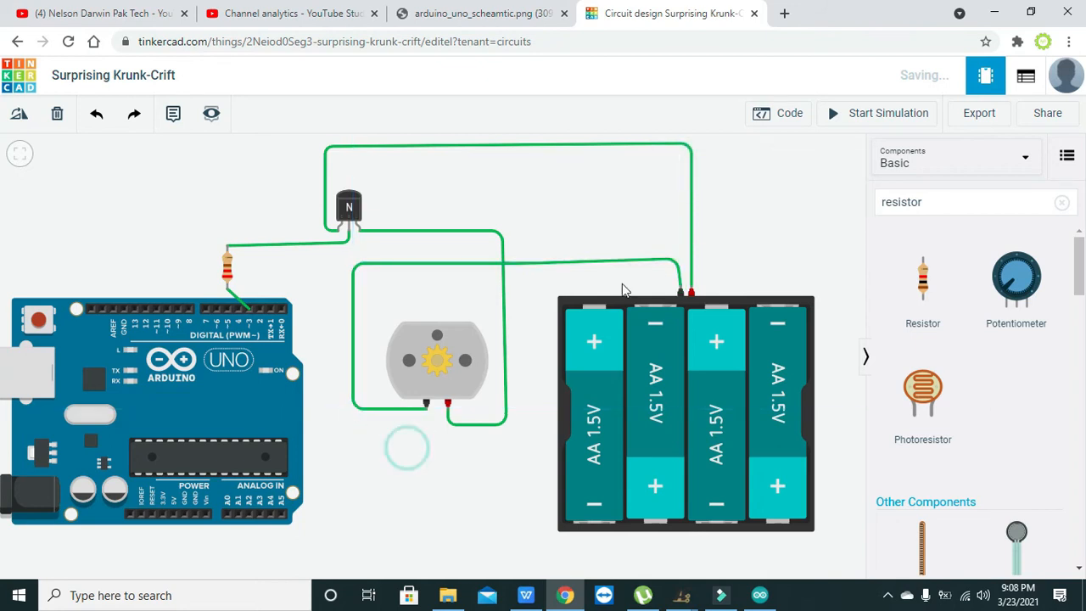
pyautogui.click(678, 269)
pyautogui.moveTo(677, 262); pyautogui.dragTo(681, 263)
pyautogui.click(713, 263)
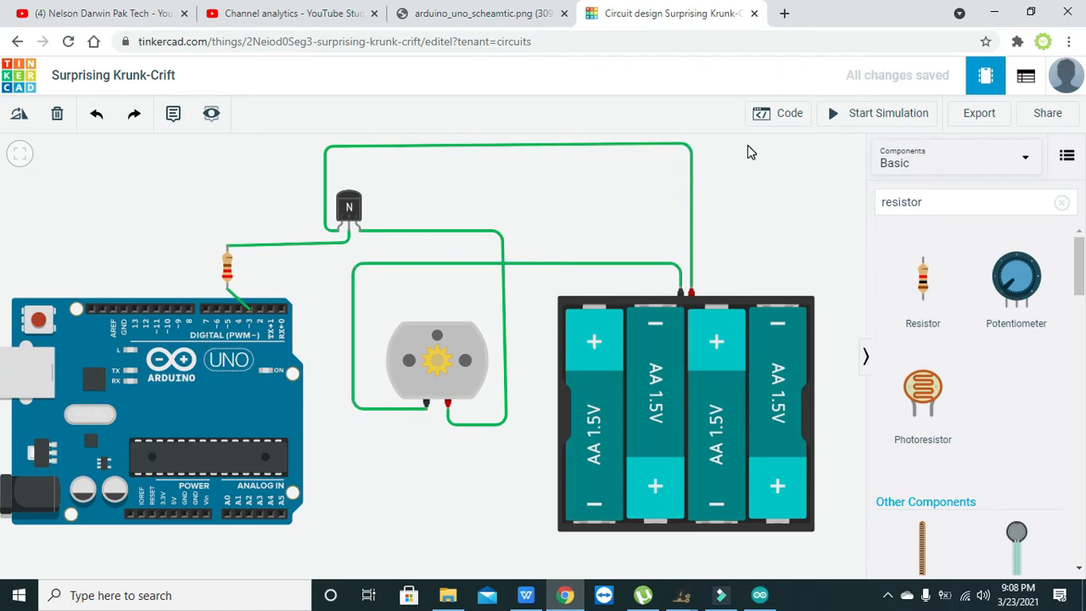
# - Switch the Arduino code editor to Text mode and replace the default sketch with the copied analogWrite PWM sketch
pyautogui.click(780, 114)
pyautogui.click(691, 154)
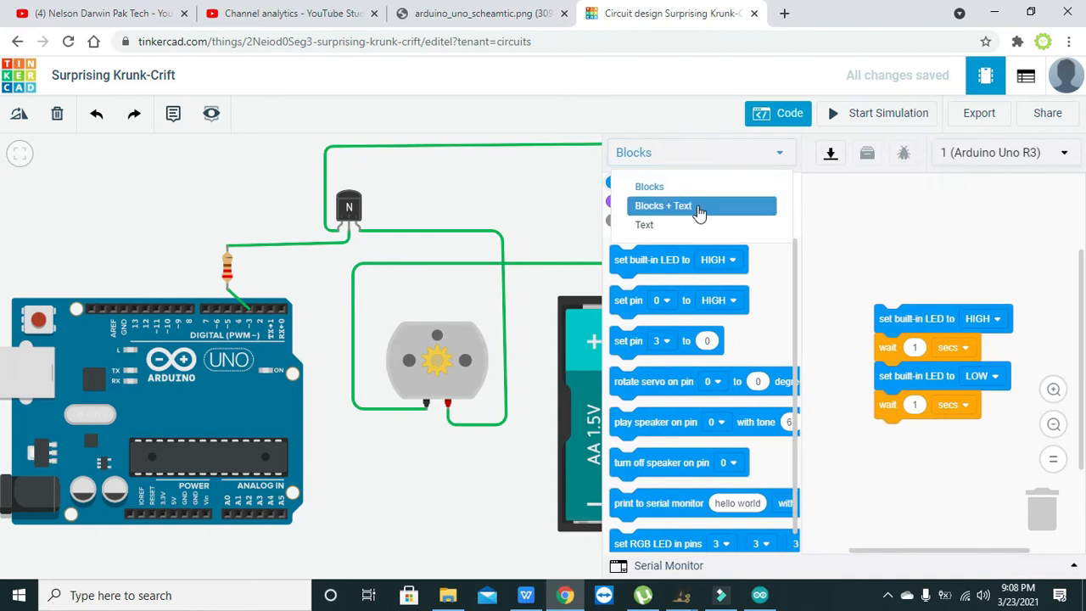
pyautogui.click(691, 224)
pyautogui.click(599, 225)
pyautogui.moveTo(737, 322); pyautogui.dragTo(633, 132)
pyautogui.press('BackSpace')
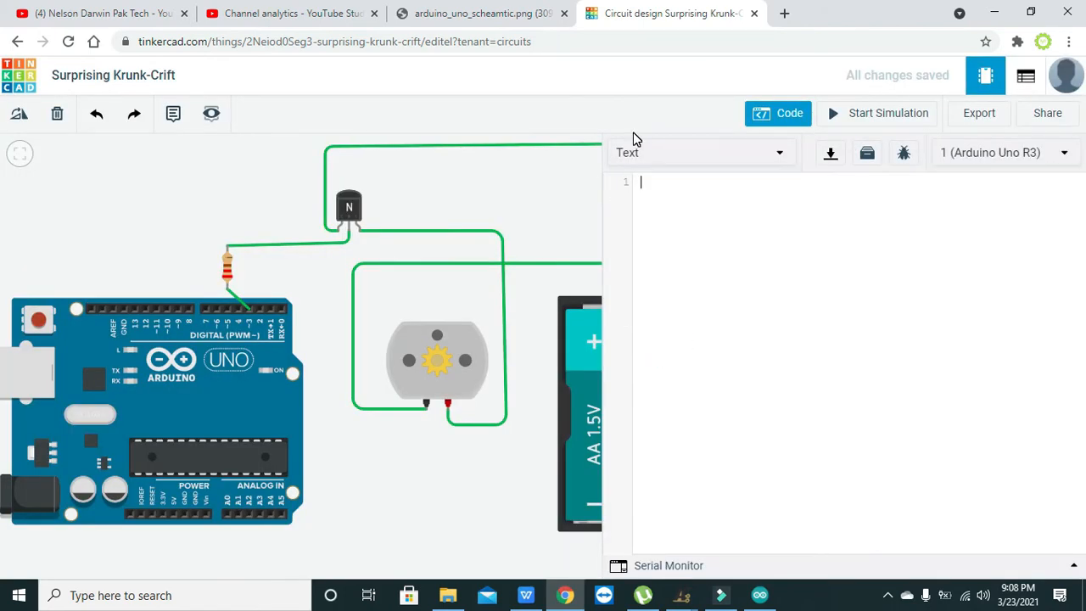
pyautogui.write('int pwmpin = 3;      // LED connected to digital pin 9  int val = 0;         // variable to store the read value  void setup()  {   Serial.begin(9600);  }  void loop()  {   analogWrite(pwmpin, val); }')
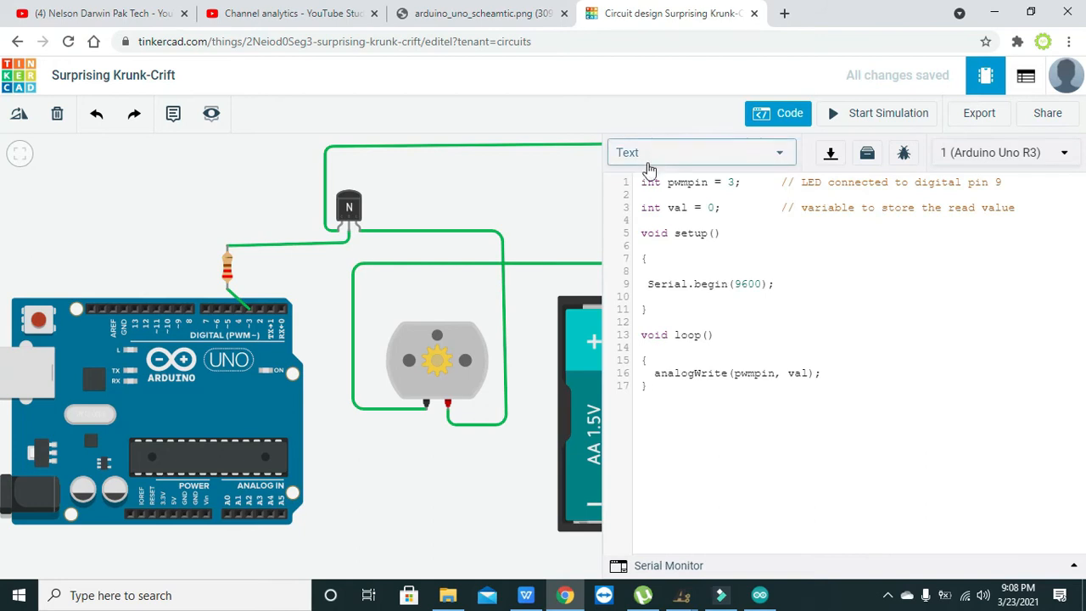
# - Enter 3 as the value of the pwmpin variable
pyautogui.moveTo(708, 182); pyautogui.dragTo(670, 182)
pyautogui.doubleClick(731, 182)
pyautogui.write('3')
pyautogui.click(715, 207)
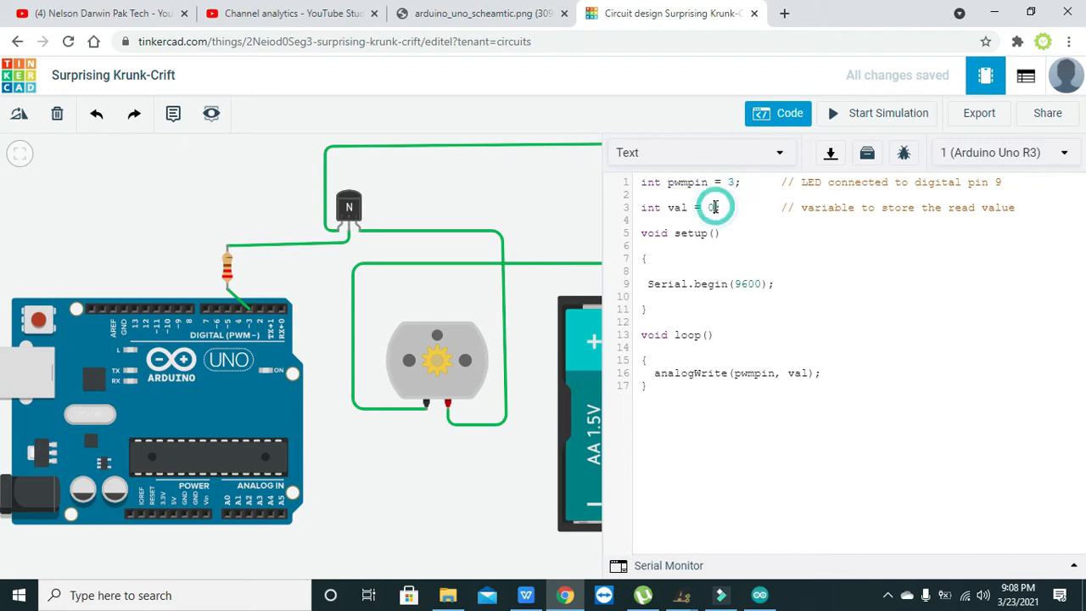
pyautogui.doubleClick(680, 209)
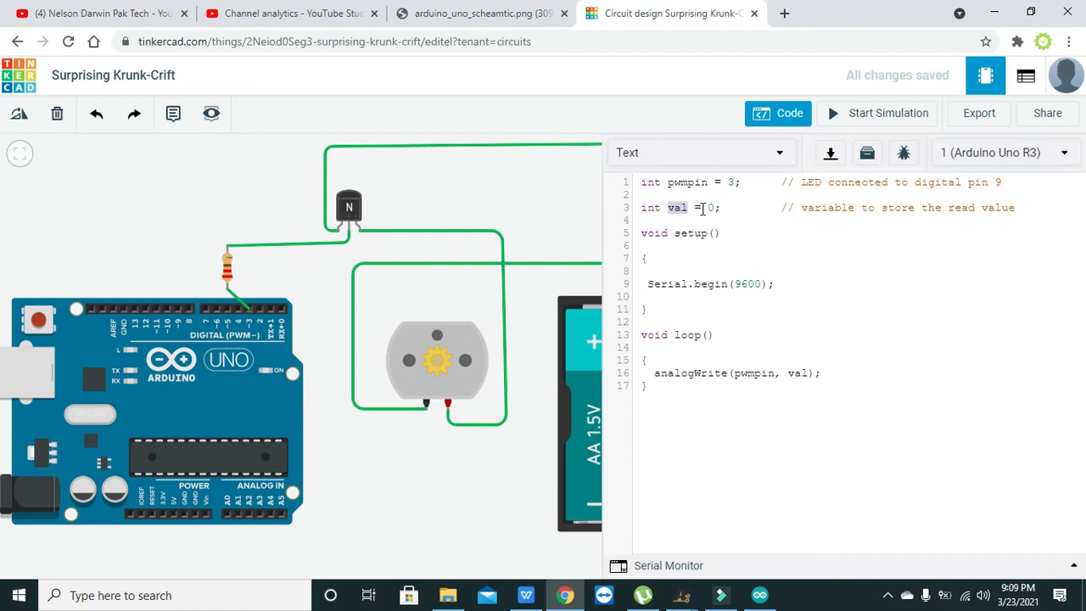
pyautogui.click(711, 207)
pyautogui.write('1')
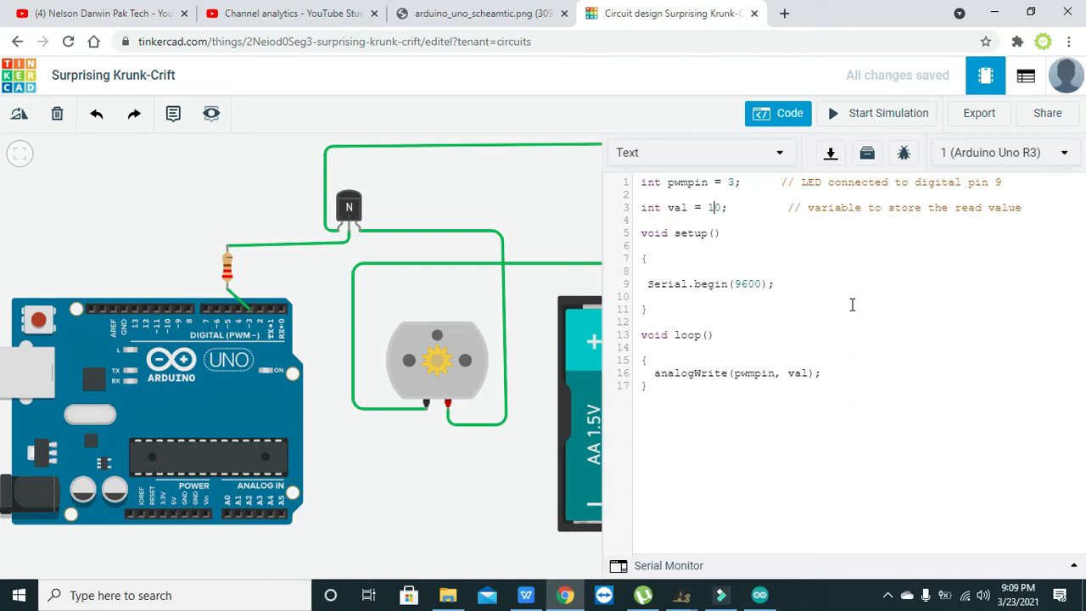
pyautogui.press('BackSpace')
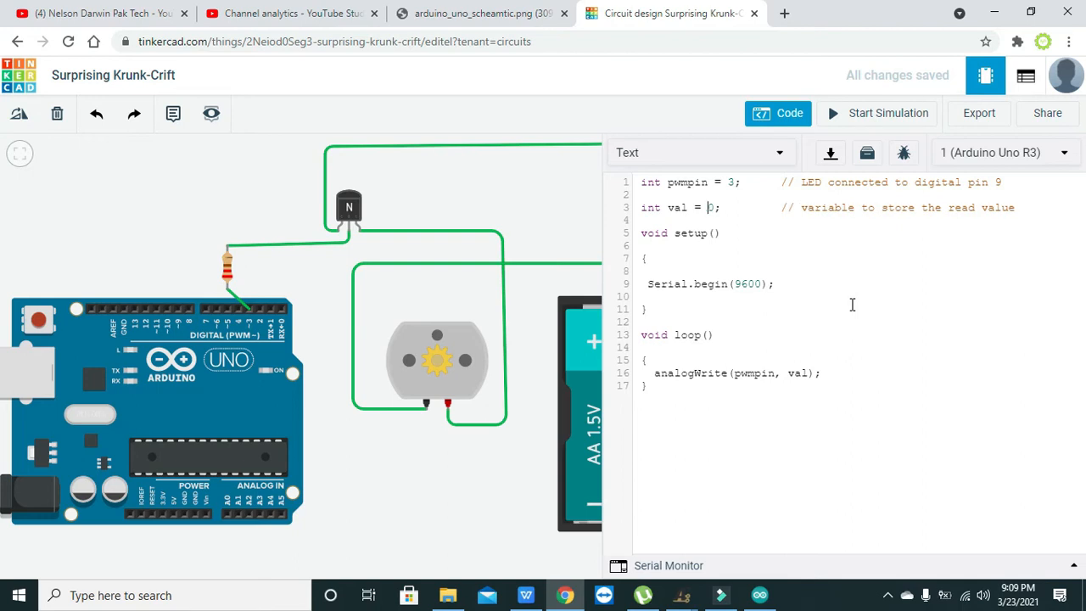
# - Review the Serial.begin(9600) call and compare the pwmpin and val arguments of analogWrite with their declarations
pyautogui.moveTo(785, 282); pyautogui.dragTo(652, 280)
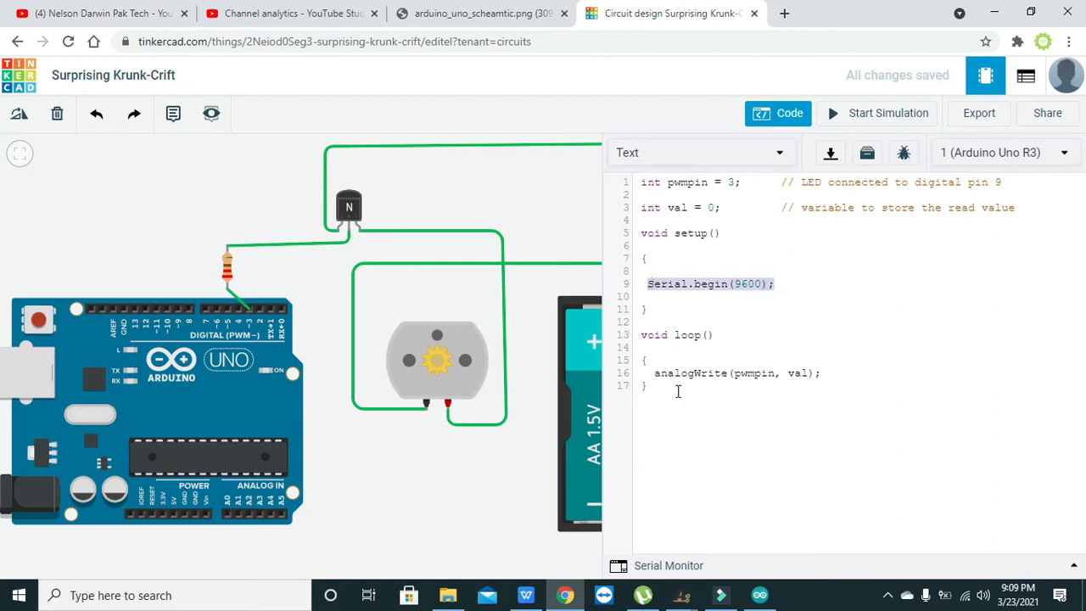
pyautogui.moveTo(652, 374); pyautogui.dragTo(731, 373)
pyautogui.click(757, 369)
pyautogui.click(802, 370)
pyautogui.moveTo(775, 374); pyautogui.dragTo(737, 376)
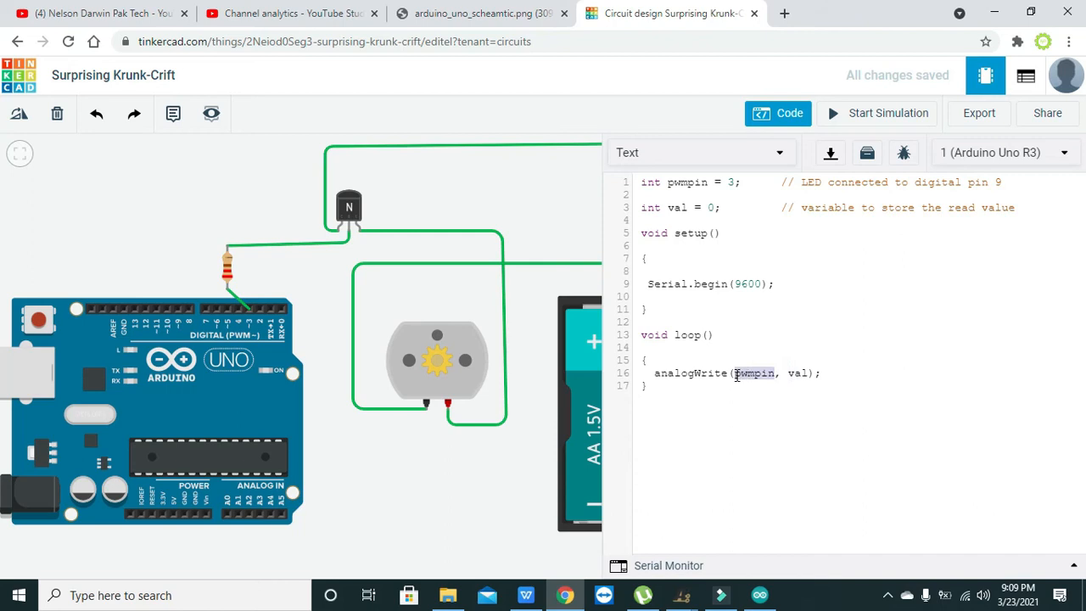
pyautogui.doubleClick(709, 208)
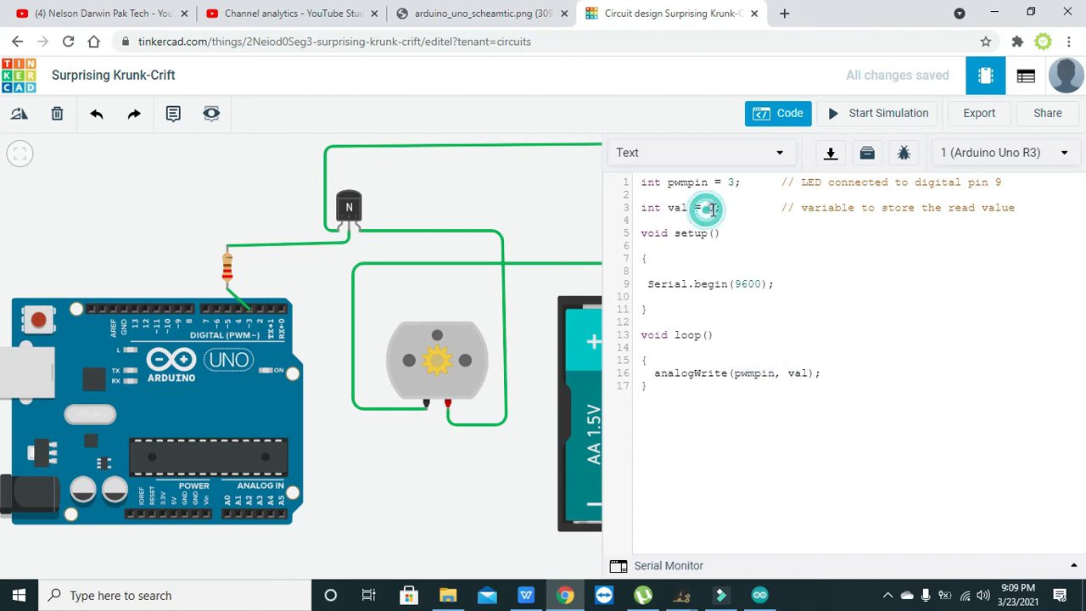
pyautogui.doubleClick(800, 371)
pyautogui.moveTo(774, 373); pyautogui.dragTo(736, 376)
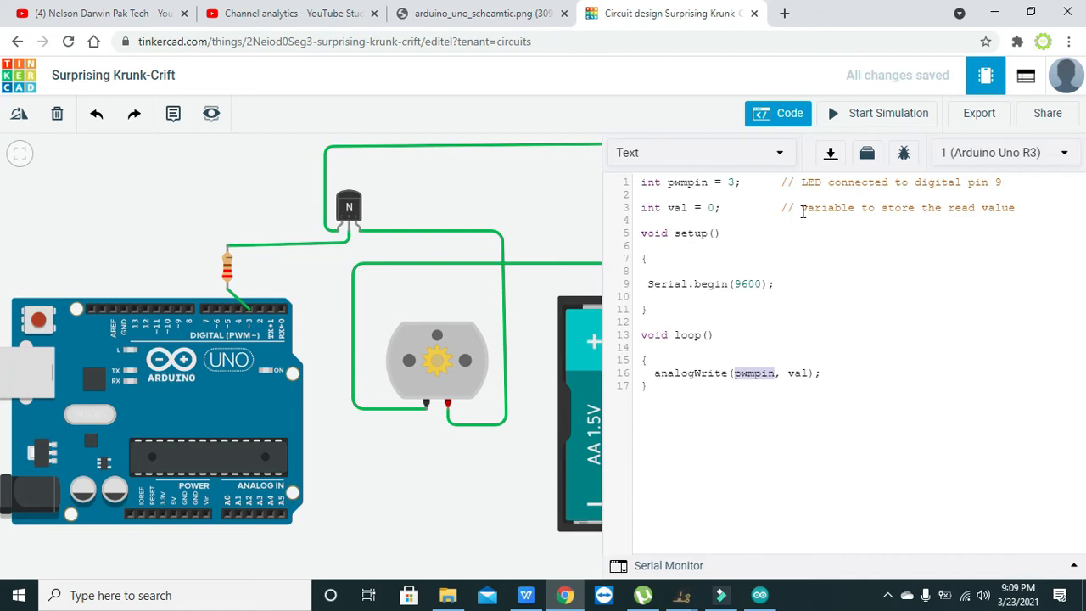
pyautogui.moveTo(790, 376); pyautogui.dragTo(807, 373)
pyautogui.click(807, 373)
# - Hide the code editor and run the simulation to check the motor's speed, then stop it
pyautogui.click(792, 116)
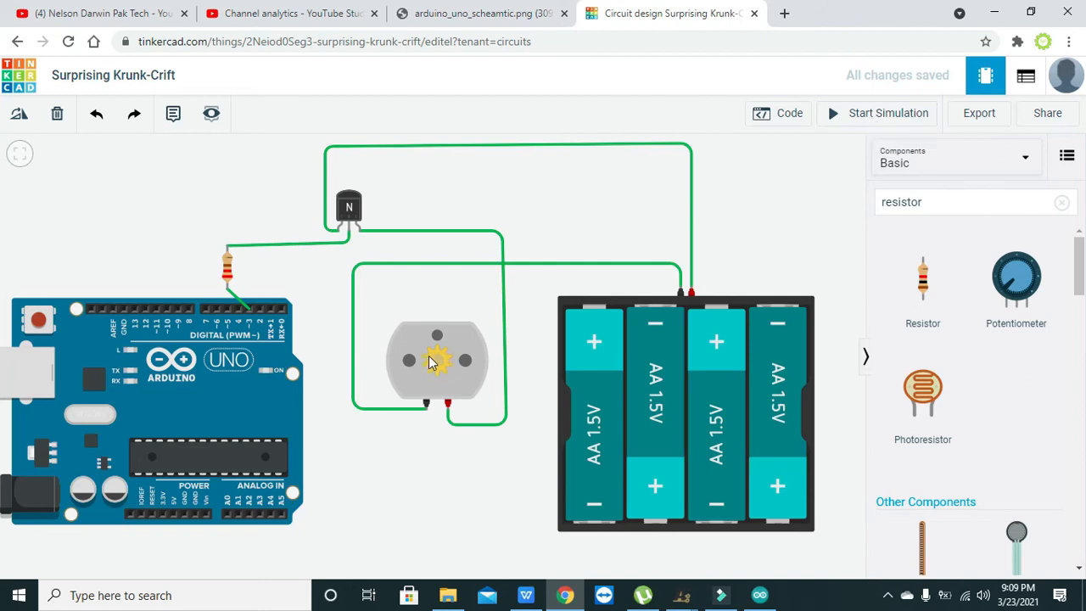
pyautogui.click(919, 116)
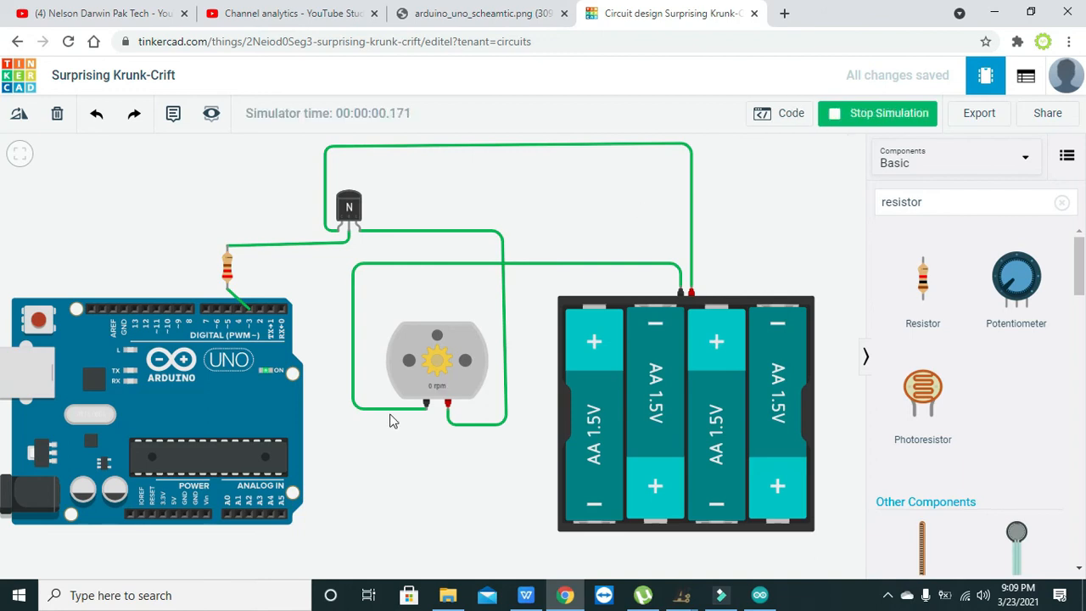
pyautogui.click(874, 113)
# - Set the sketch's val variable to 3, run the simulation with the whole circuit in view, and stop it
pyautogui.click(787, 116)
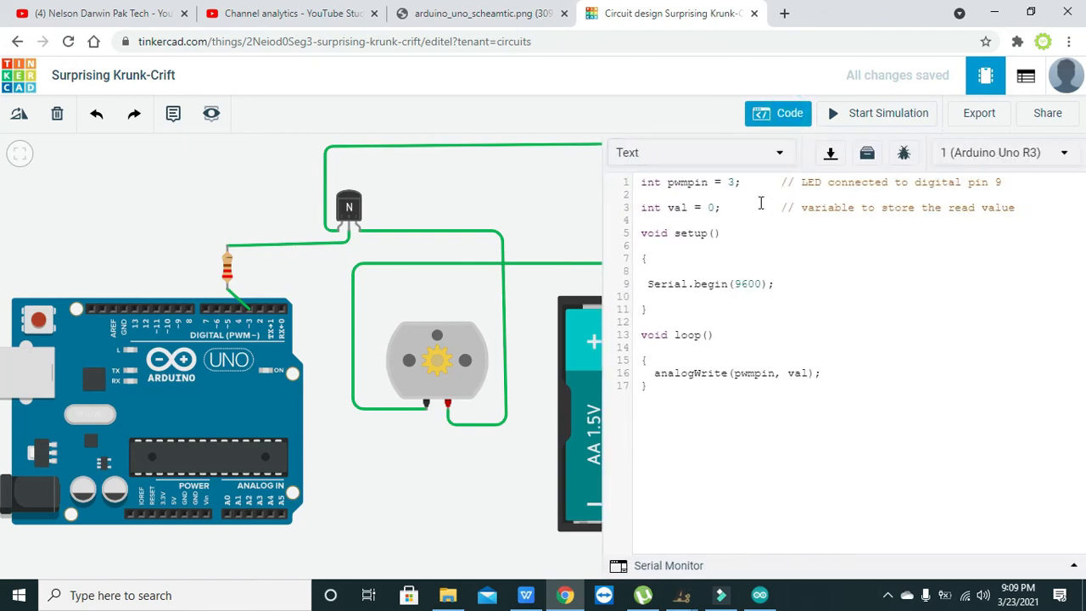
pyautogui.doubleClick(714, 207)
pyautogui.click(848, 113)
pyautogui.click(791, 114)
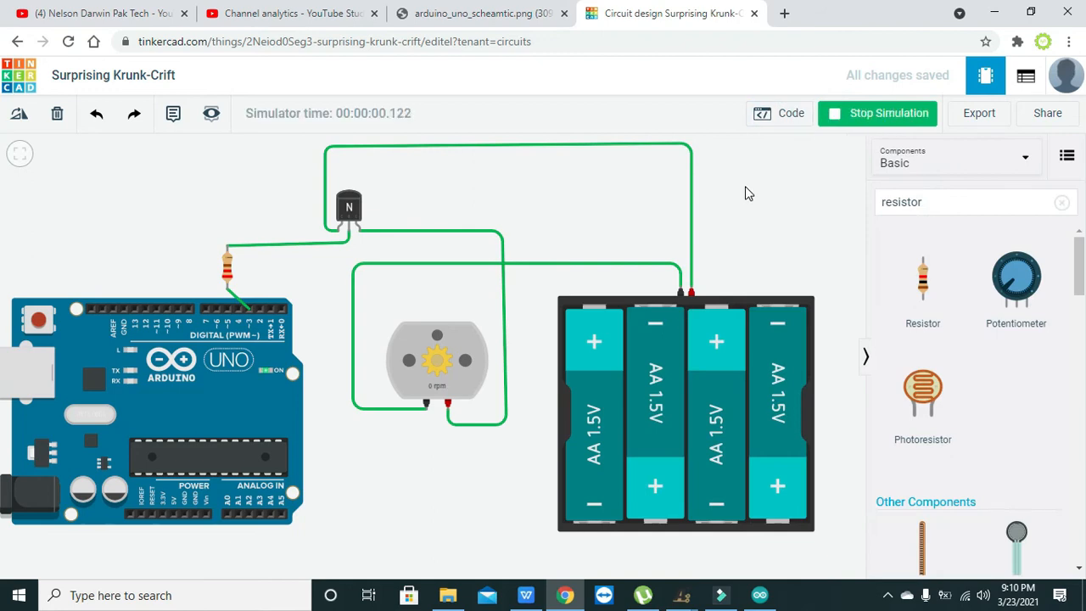
pyautogui.click(886, 114)
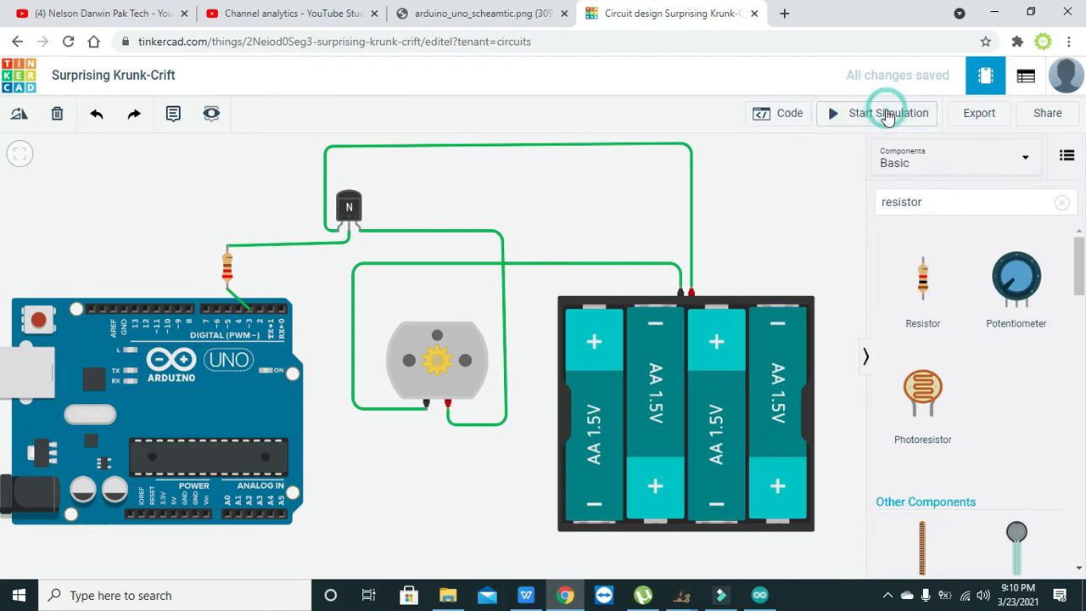
# - Set the sketch's val variable to 6, run the simulation with the whole circuit in view, and stop it
pyautogui.click(797, 114)
pyautogui.doubleClick(711, 207)
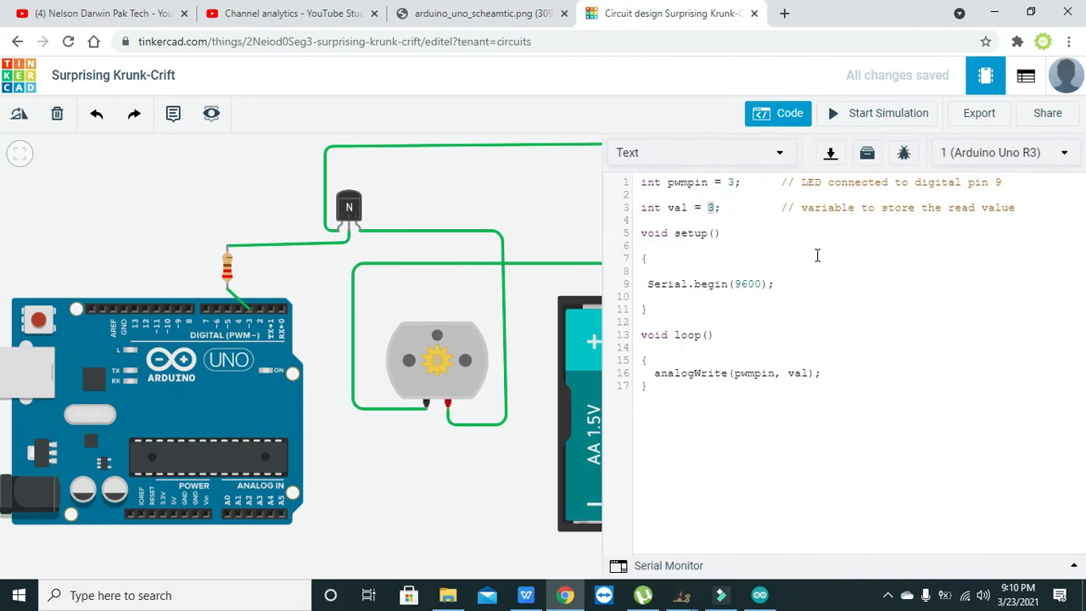
pyautogui.write('6')
pyautogui.click(879, 117)
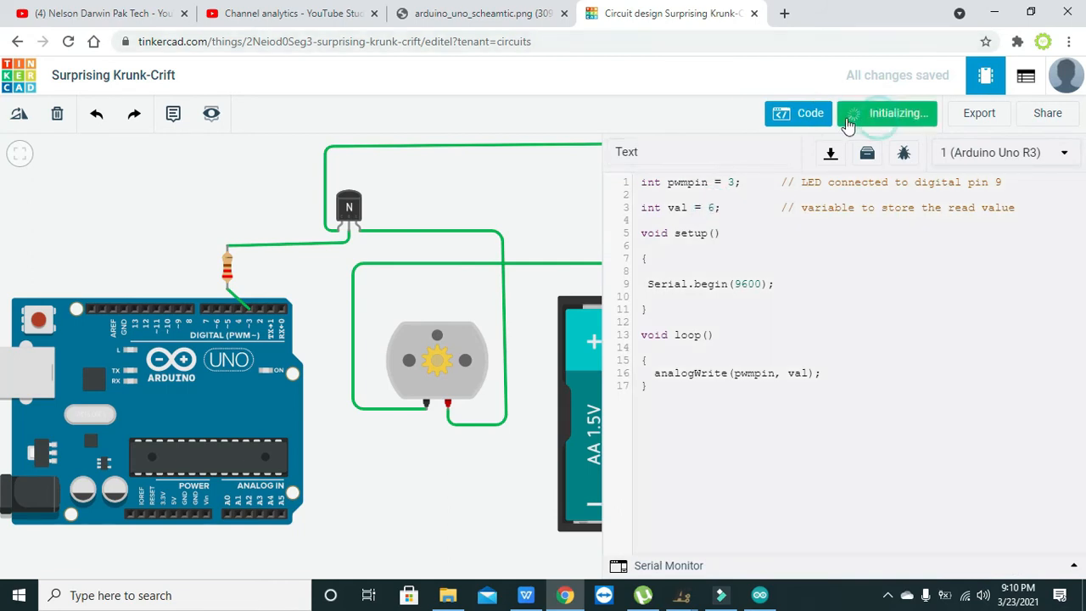
pyautogui.click(818, 123)
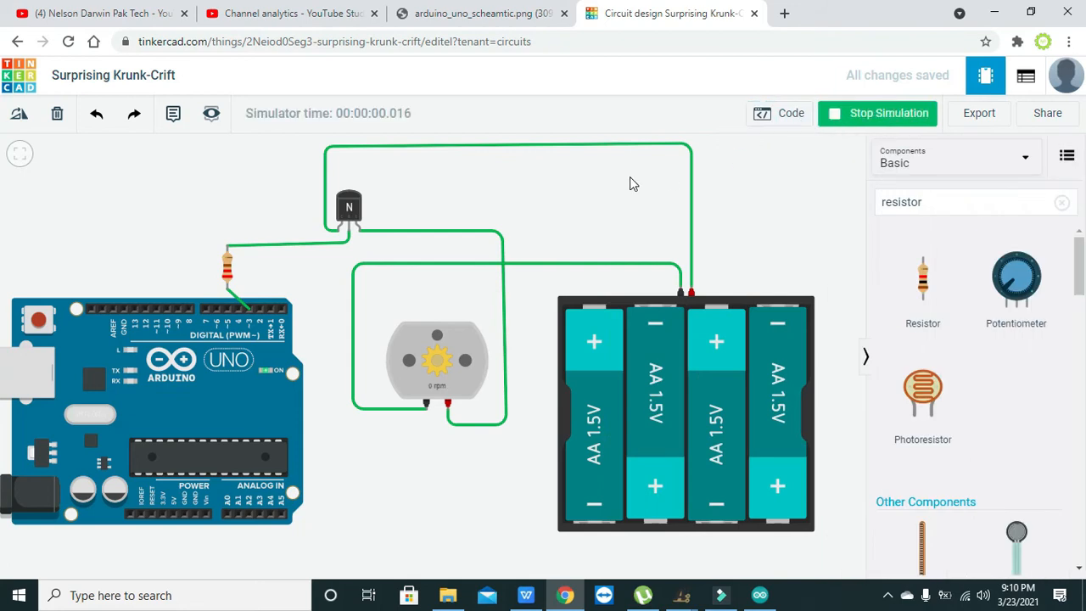
pyautogui.click(864, 114)
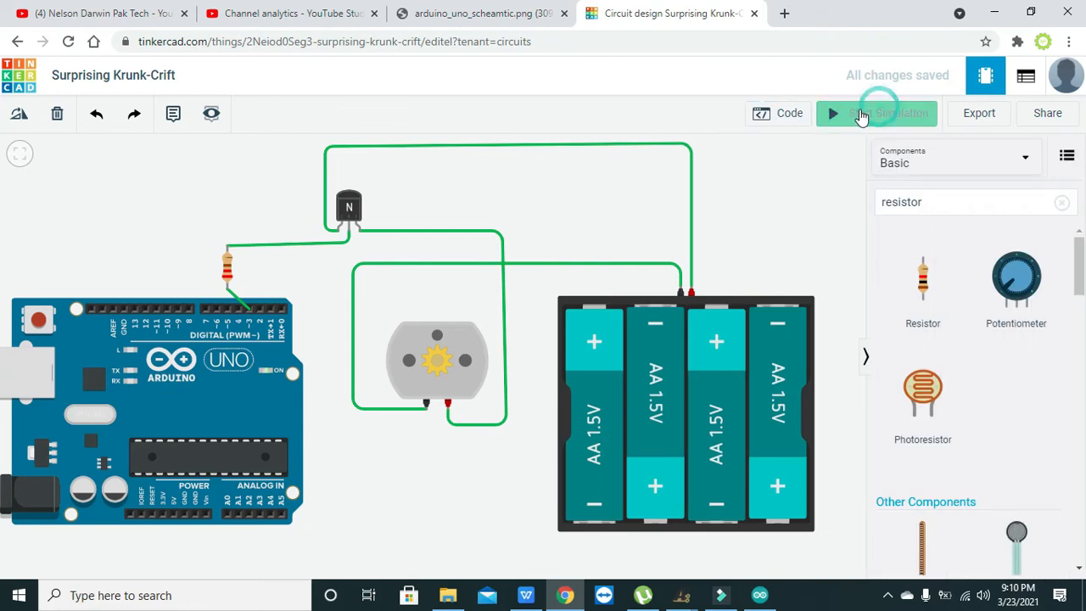
# - Set the sketch's val variable to 10, run the simulation with the whole circuit in view, and stop it
pyautogui.click(791, 113)
pyautogui.doubleClick(713, 207)
pyautogui.write('10')
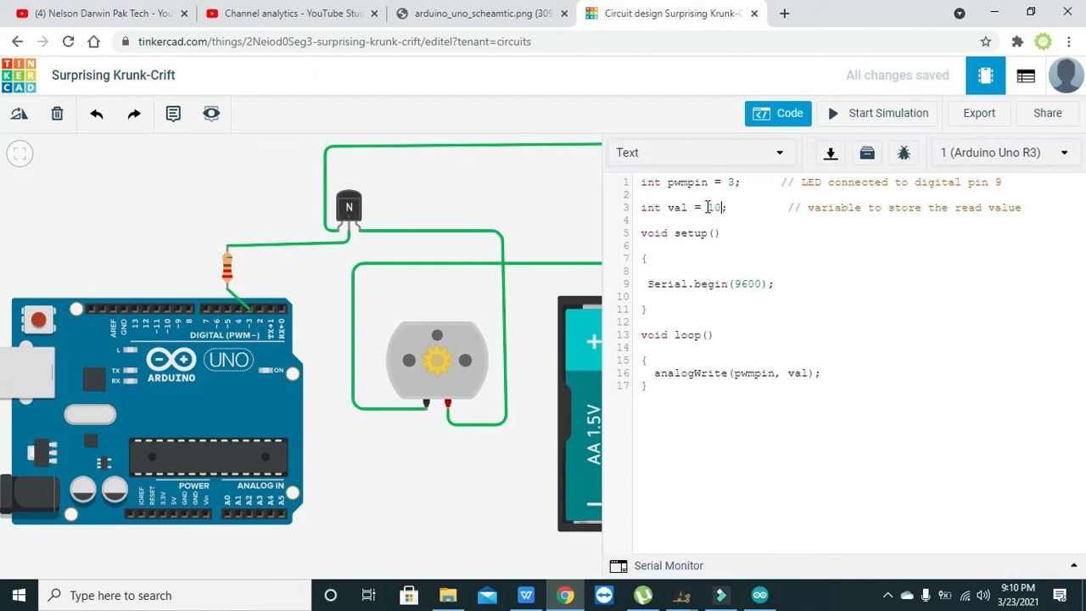
pyautogui.click(865, 117)
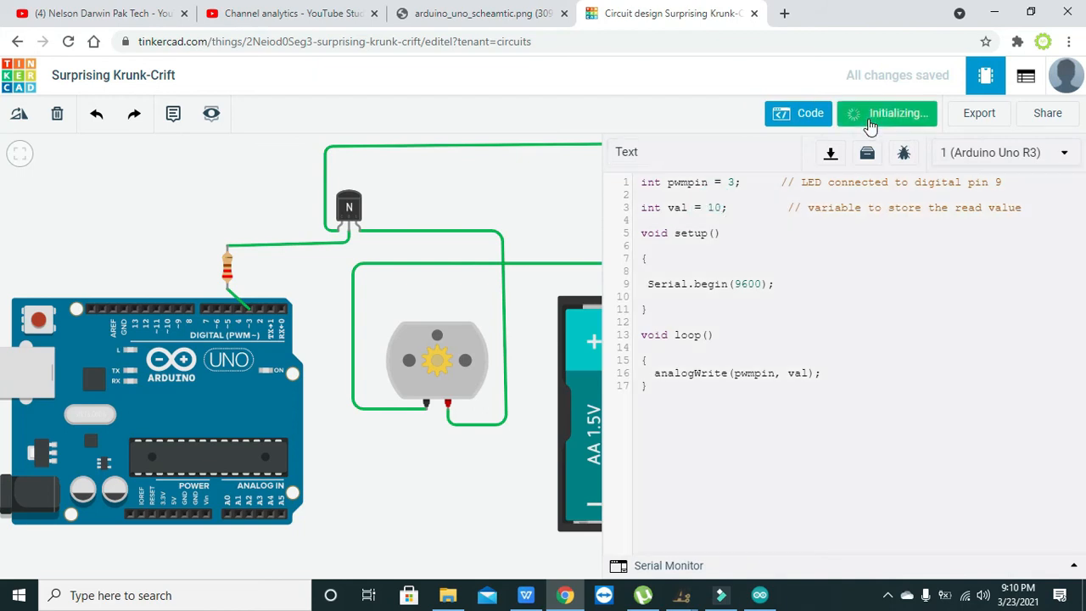
pyautogui.click(801, 114)
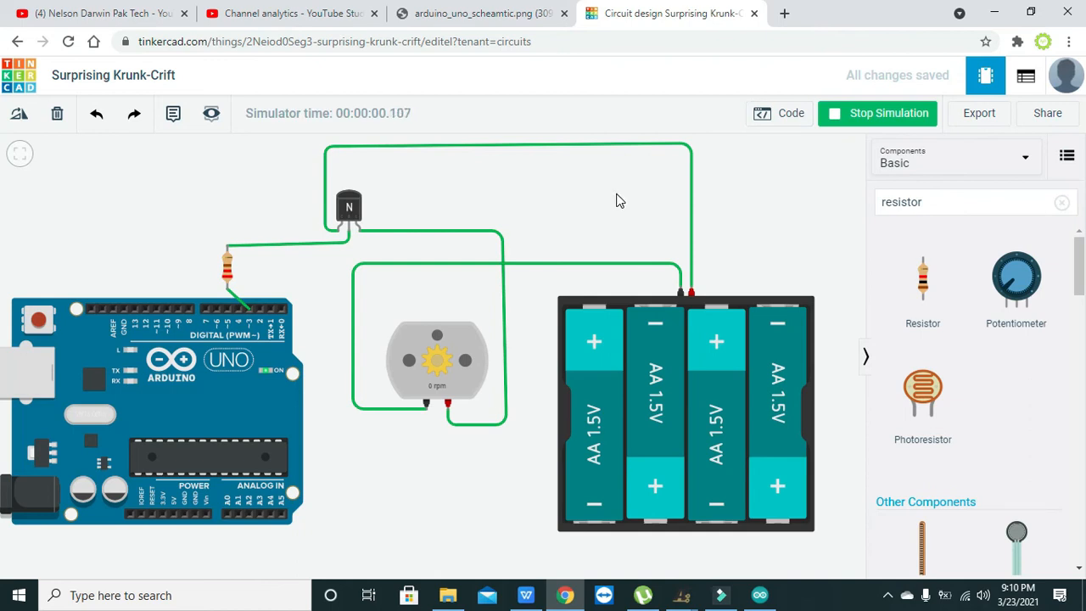
pyautogui.click(828, 120)
# - Set the sketch's val variable to 40, run the simulation with the whole circuit in view, and stop it
pyautogui.click(792, 116)
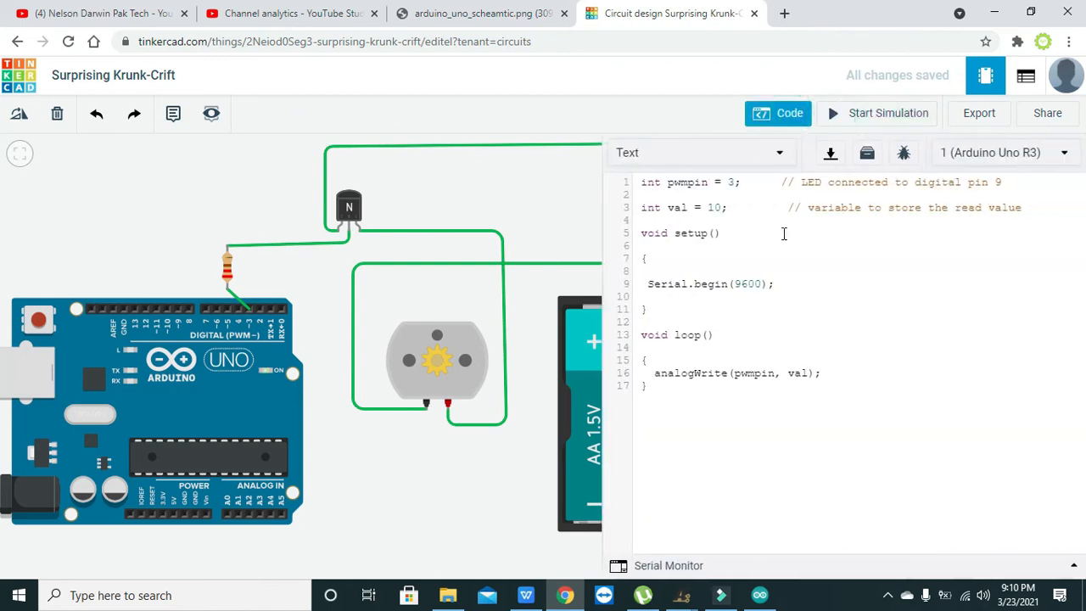
pyautogui.click(824, 119)
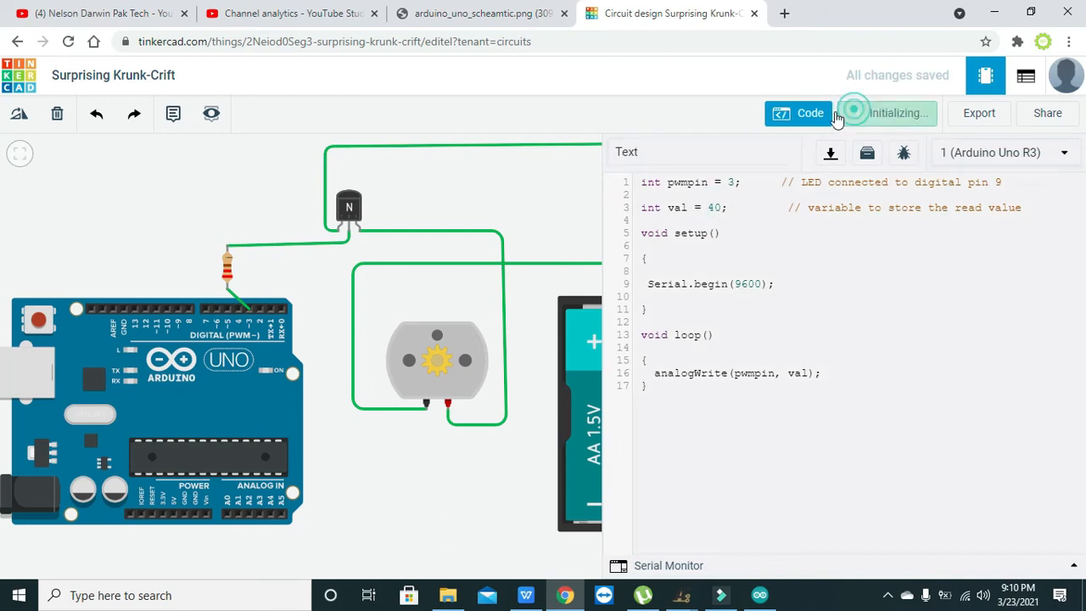
pyautogui.click(793, 117)
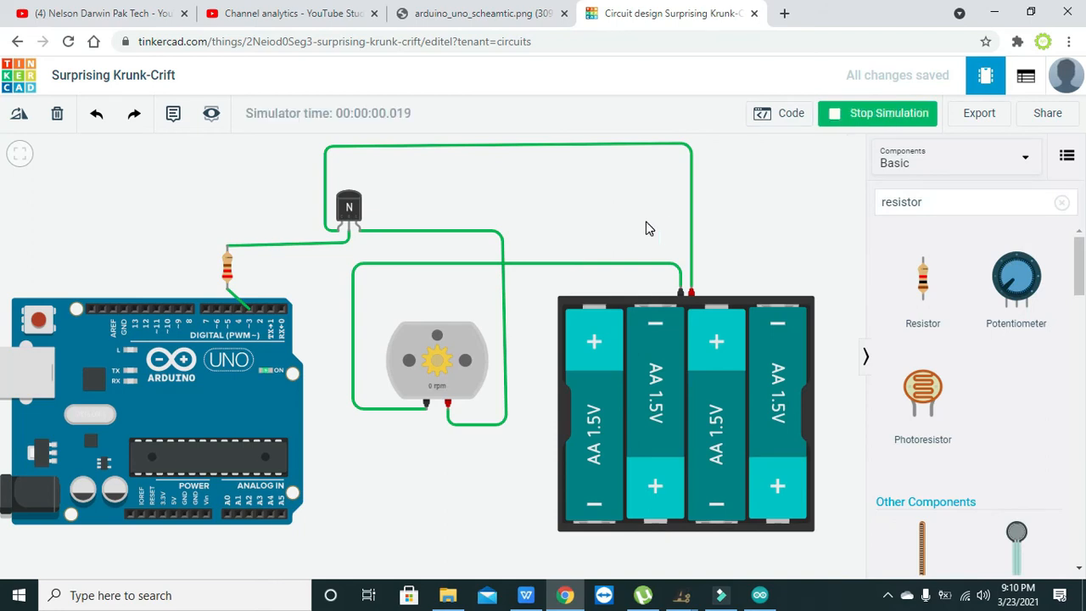
pyautogui.click(869, 122)
# - Set the sketch's val variable to 80, run the simulation with the whole circuit in view, and stop it
pyautogui.click(787, 113)
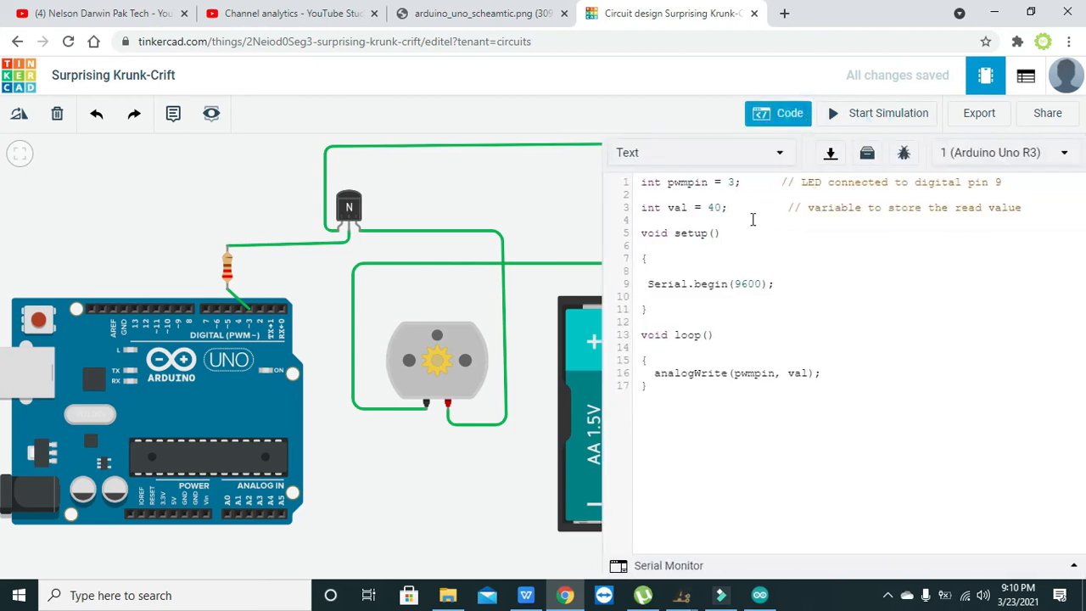
pyautogui.click(712, 208)
pyautogui.press('BackSpace')
pyautogui.write('8')
pyautogui.click(860, 113)
pyautogui.click(810, 116)
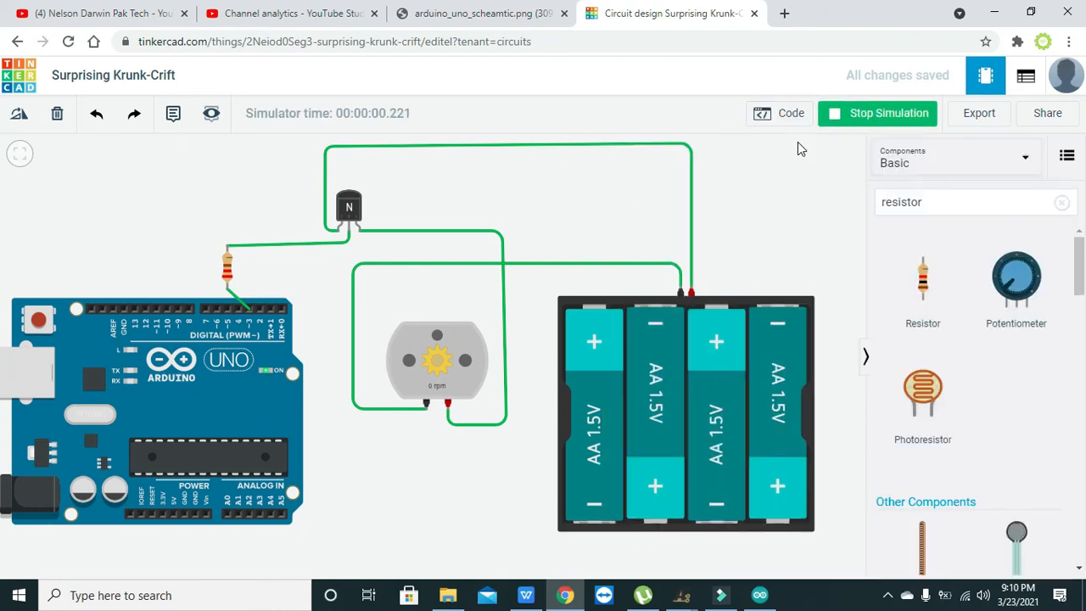
pyautogui.click(855, 117)
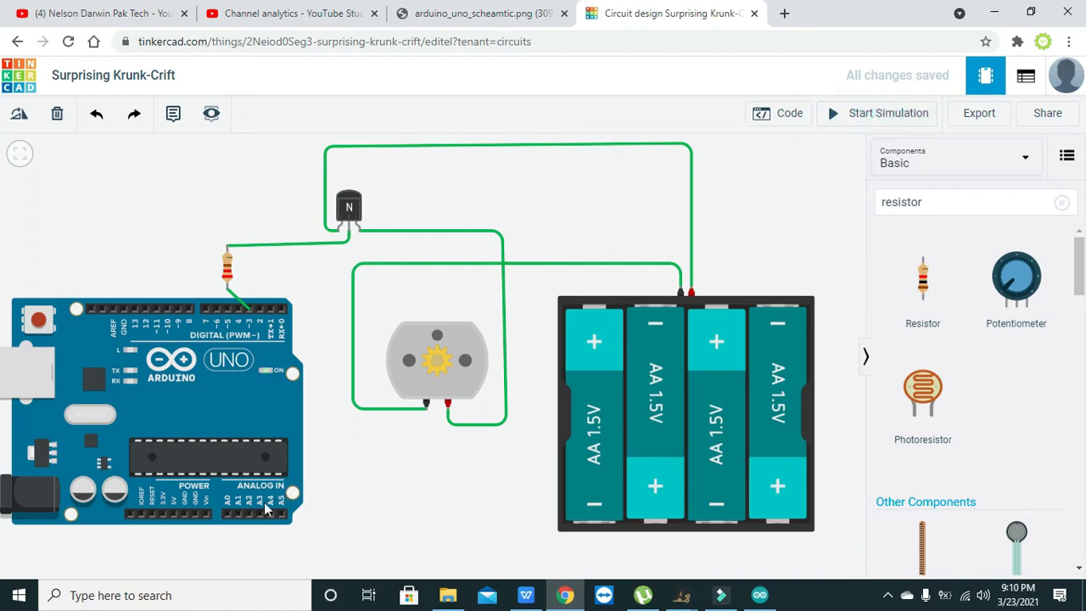
# - Wire the Arduino's GND pin beside Vin to the motor's Terminal 1, bending the wire at right angles below the board
pyautogui.click(196, 515)
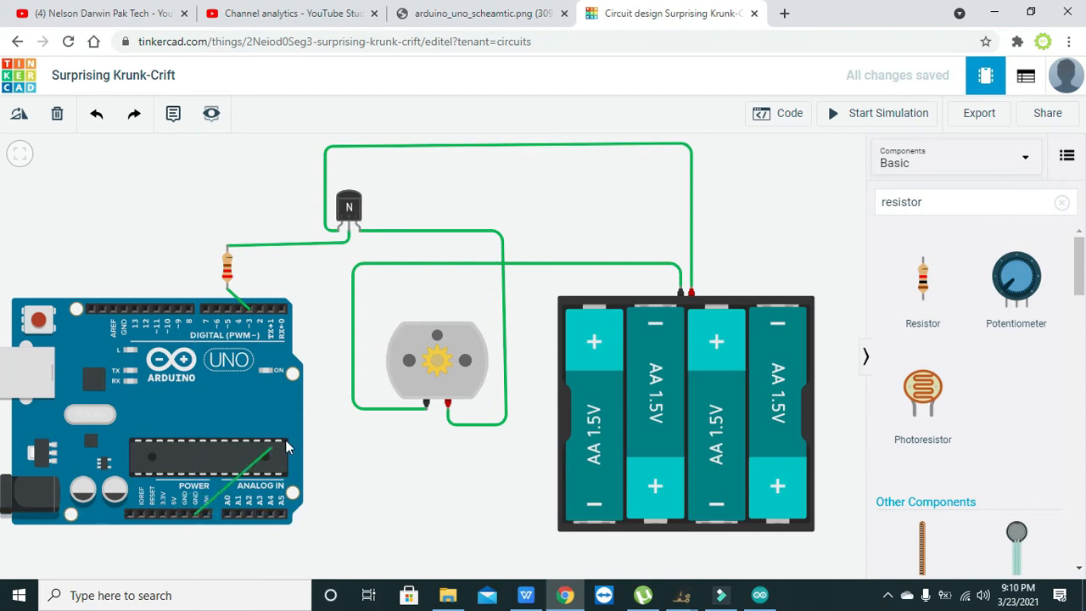
pyautogui.click(427, 407)
pyautogui.click(427, 412)
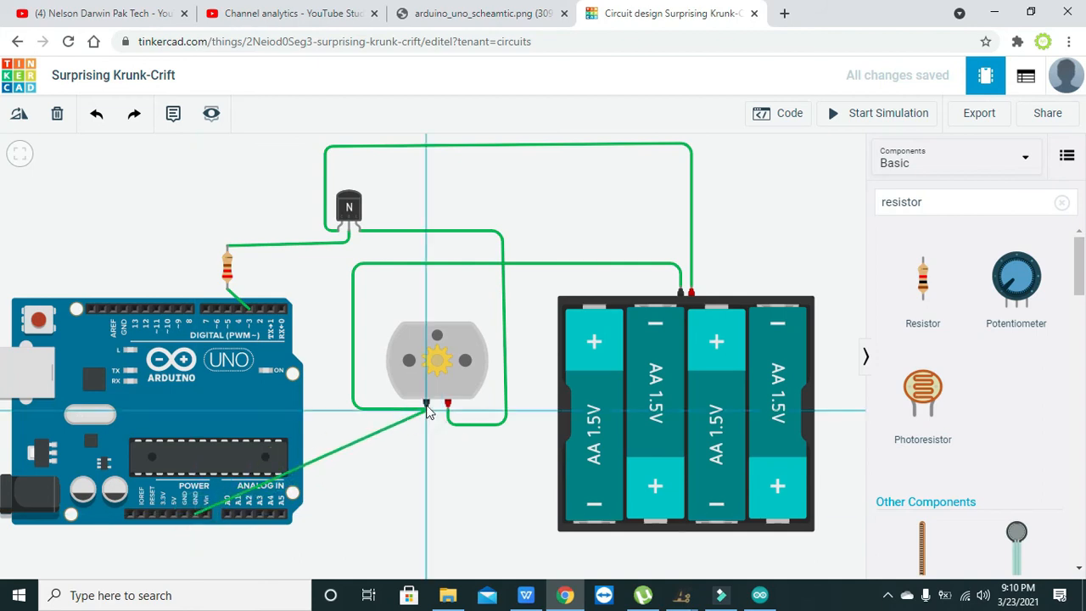
pyautogui.click(426, 410)
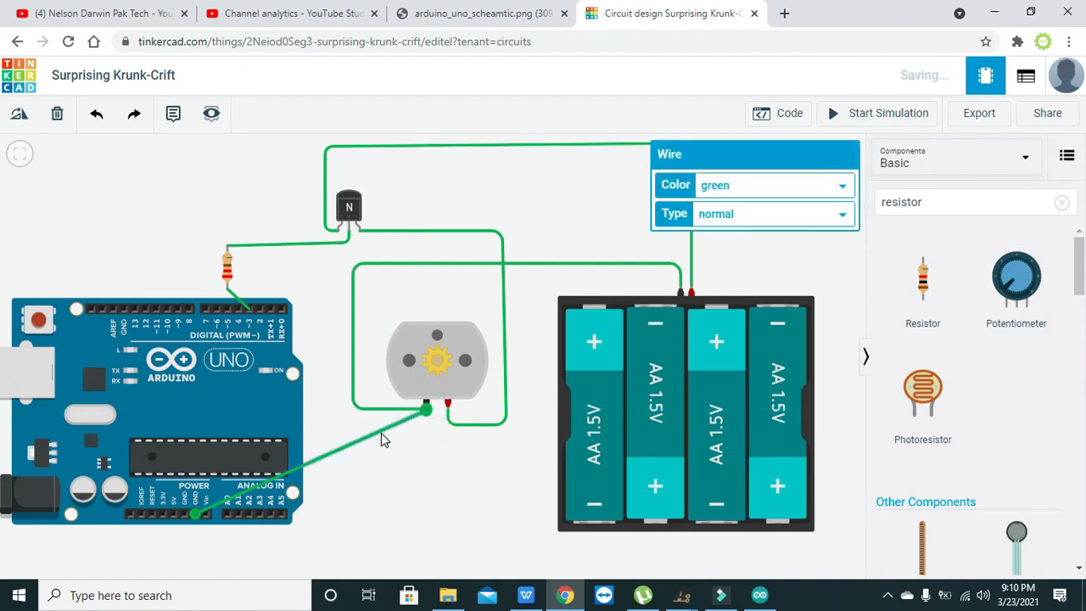
pyautogui.moveTo(381, 431); pyautogui.dragTo(430, 534)
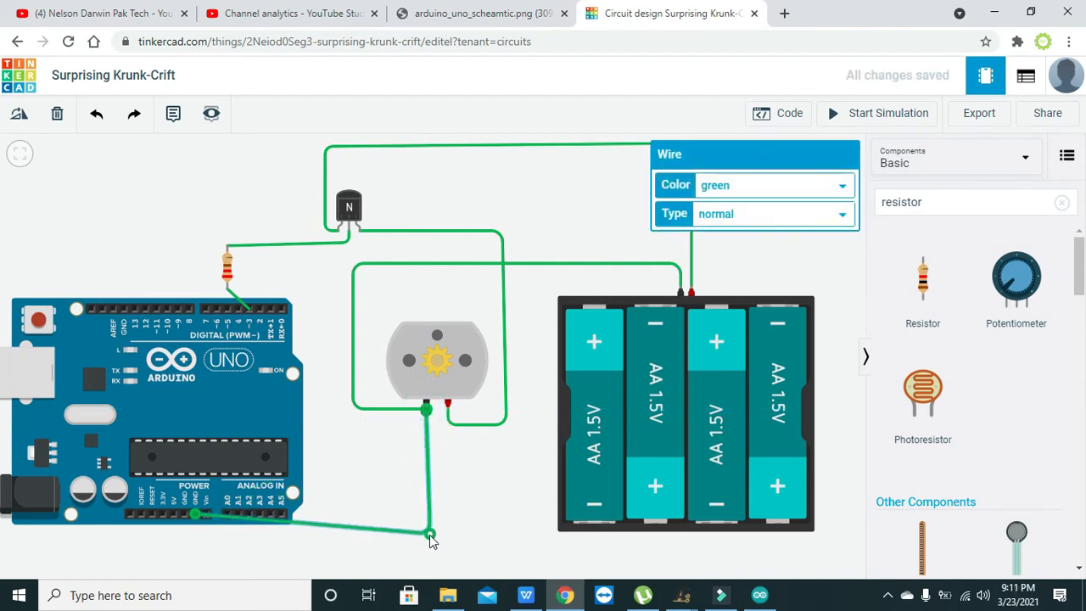
pyautogui.moveTo(278, 525); pyautogui.dragTo(195, 540)
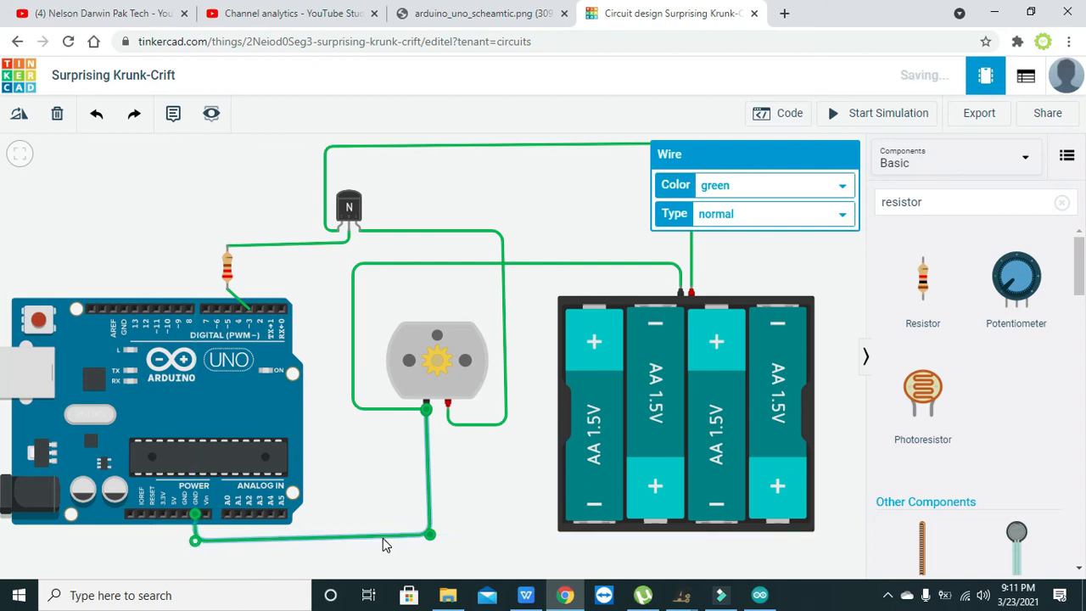
pyautogui.click(430, 536)
pyautogui.moveTo(430, 540); pyautogui.dragTo(426, 541)
pyautogui.click(475, 530)
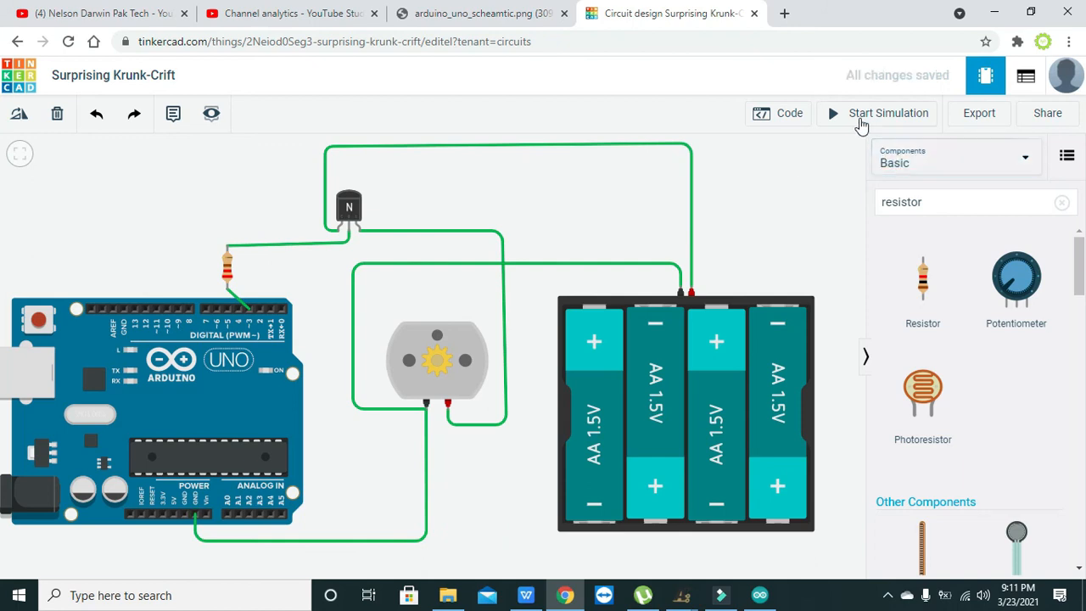
# - Set the sketch's val variable to 10, run the simulation with the new ground wire and the code editor hidden, and stop it
pyautogui.click(790, 114)
pyautogui.click(715, 208)
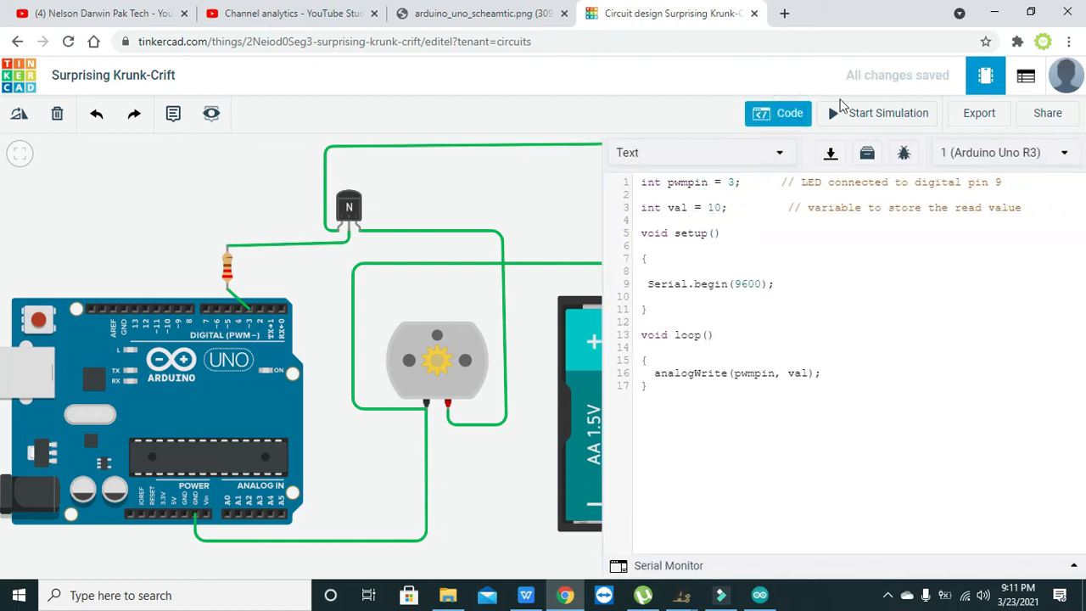
pyautogui.click(861, 114)
pyautogui.click(815, 114)
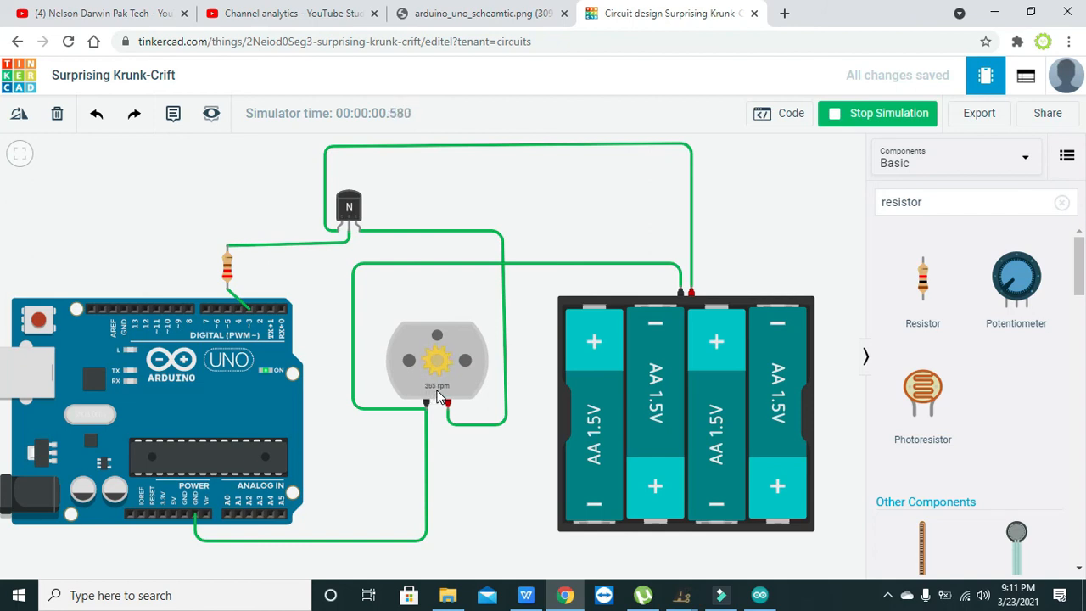
pyautogui.click(886, 114)
# - Set the sketch's val variable to 20, run the simulation with the code editor open, and stop it
pyautogui.click(789, 114)
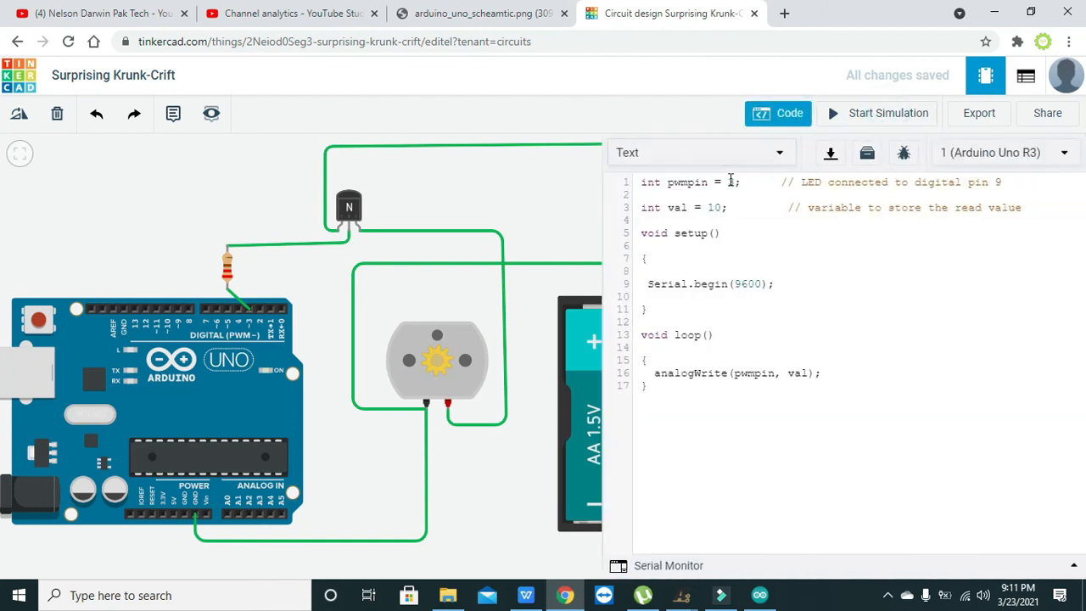
pyautogui.click(715, 207)
pyautogui.press('BackSpace')
pyautogui.write('2')
pyautogui.click(889, 113)
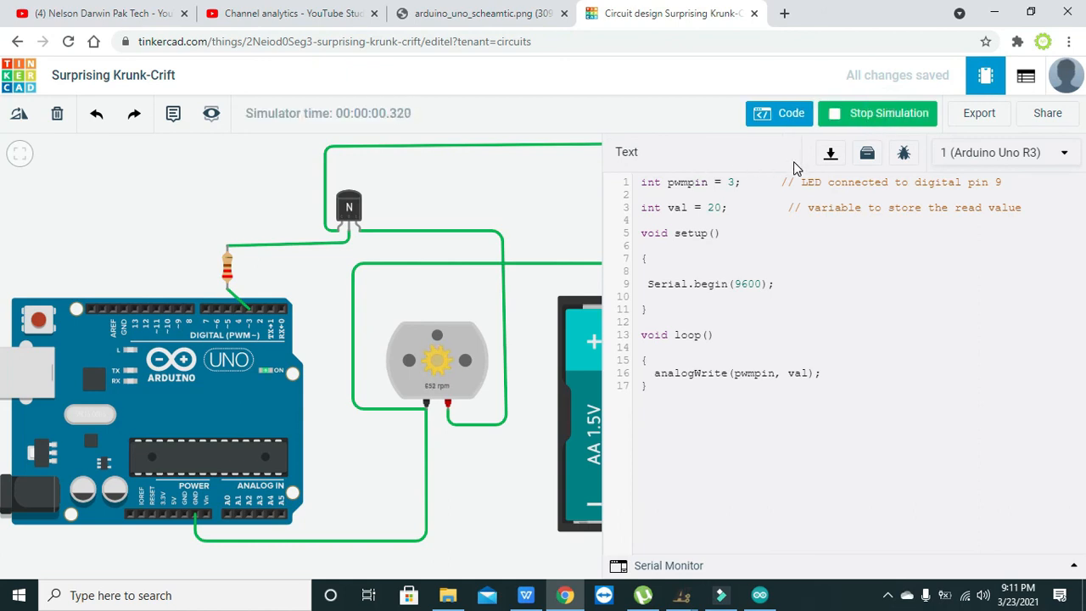
pyautogui.click(851, 123)
# - Set the sketch's val variable to 50, run the simulation to check the motor's speed, and stop it
pyautogui.click(714, 211)
pyautogui.press('BackSpace')
pyautogui.write('5')
pyautogui.click(874, 123)
pyautogui.click(710, 206)
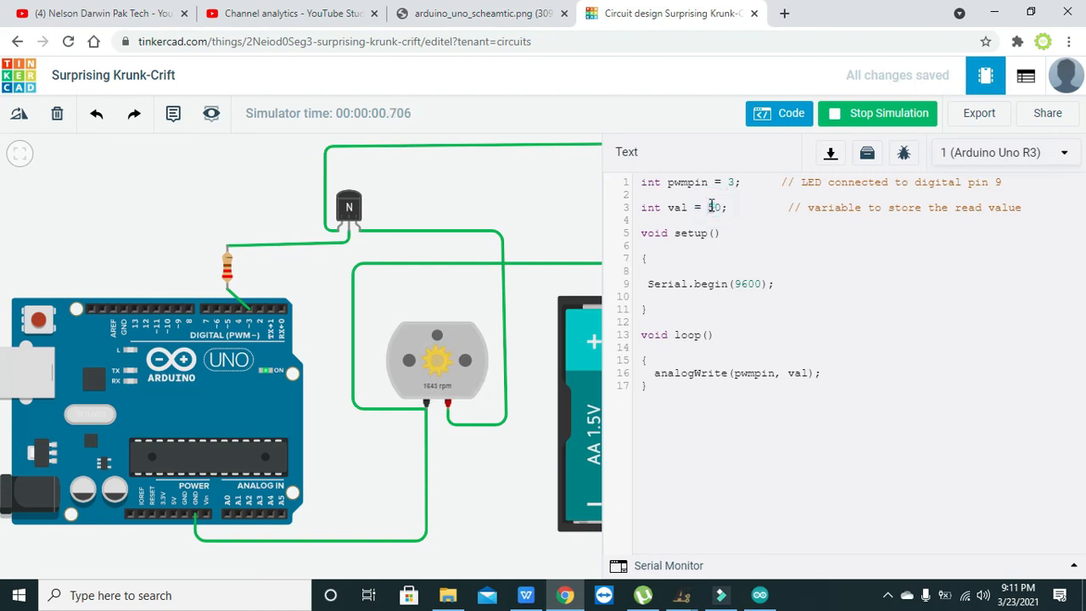
pyautogui.click(850, 114)
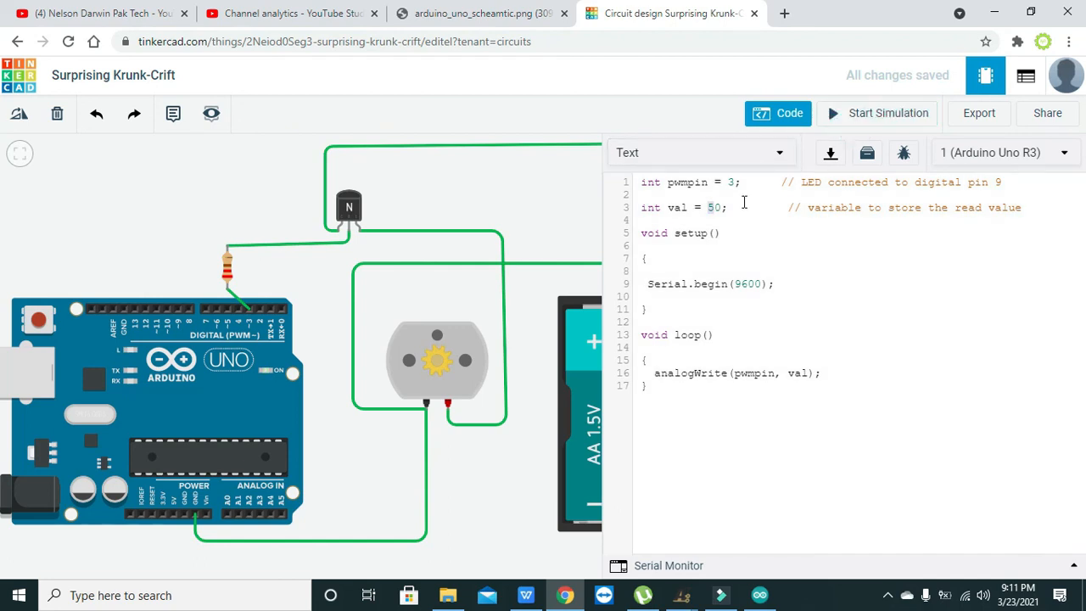
# - Set the sketch's val variable to 100, run the simulation to check the motor's speed, and stop it
pyautogui.doubleClick(711, 207)
pyautogui.write('100')
pyautogui.click(867, 112)
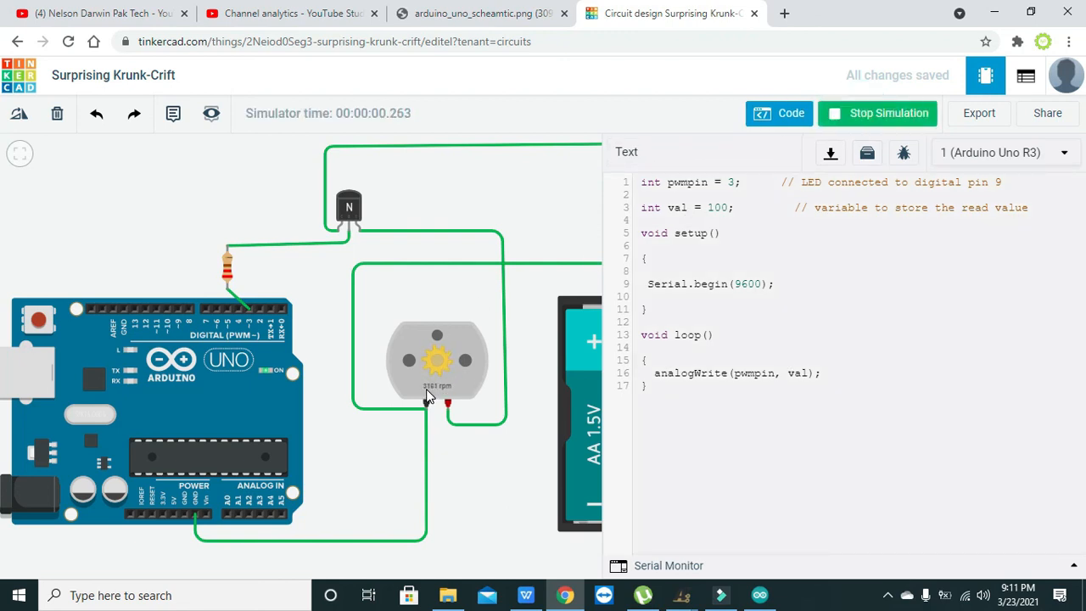
pyautogui.click(717, 206)
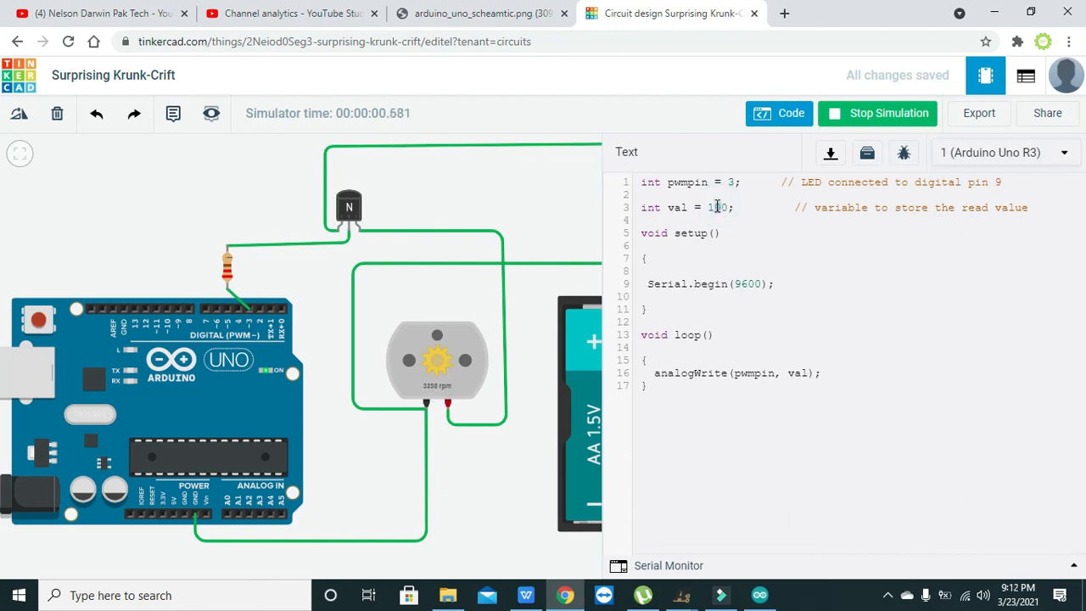
pyautogui.click(877, 113)
# - Set the sketch's val variable to 150, run the simulation to check the motor's speed, and stop it
pyautogui.click(722, 206)
pyautogui.press('BackSpace')
pyautogui.write('5')
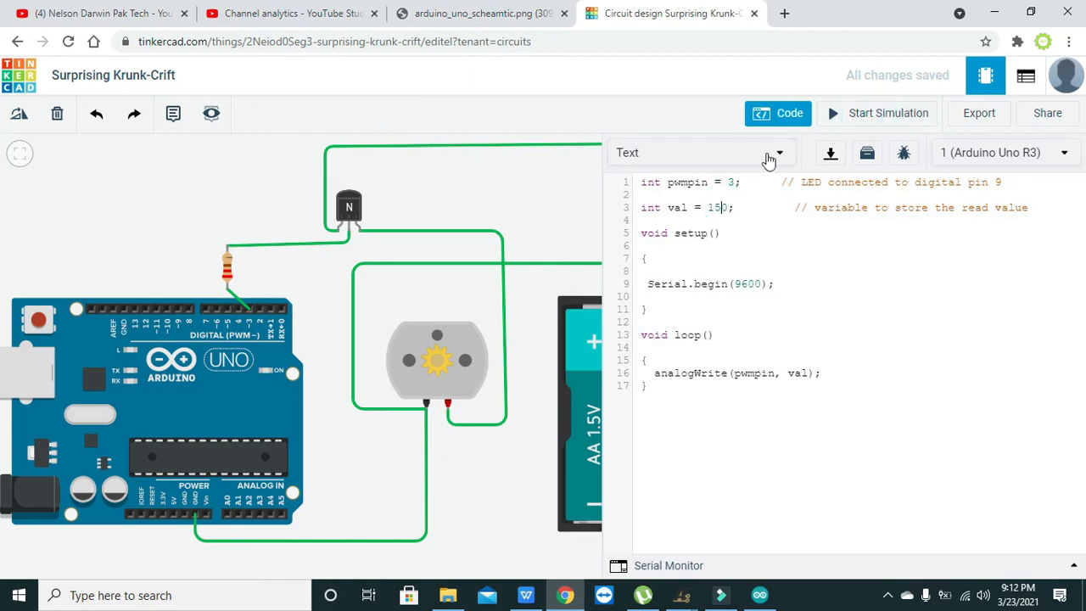
pyautogui.click(857, 116)
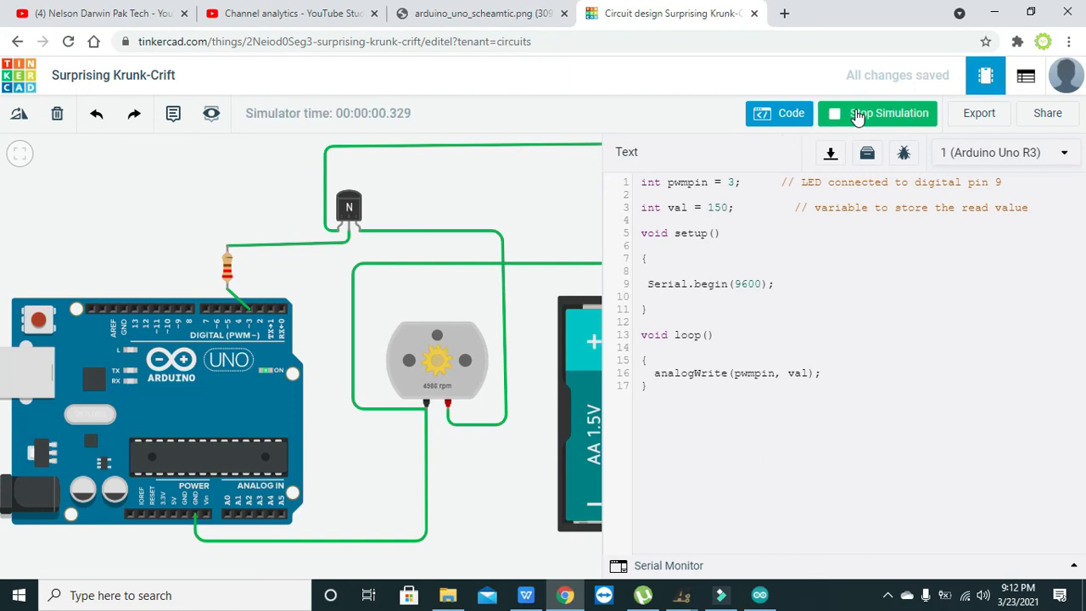
pyautogui.rightClick(855, 112)
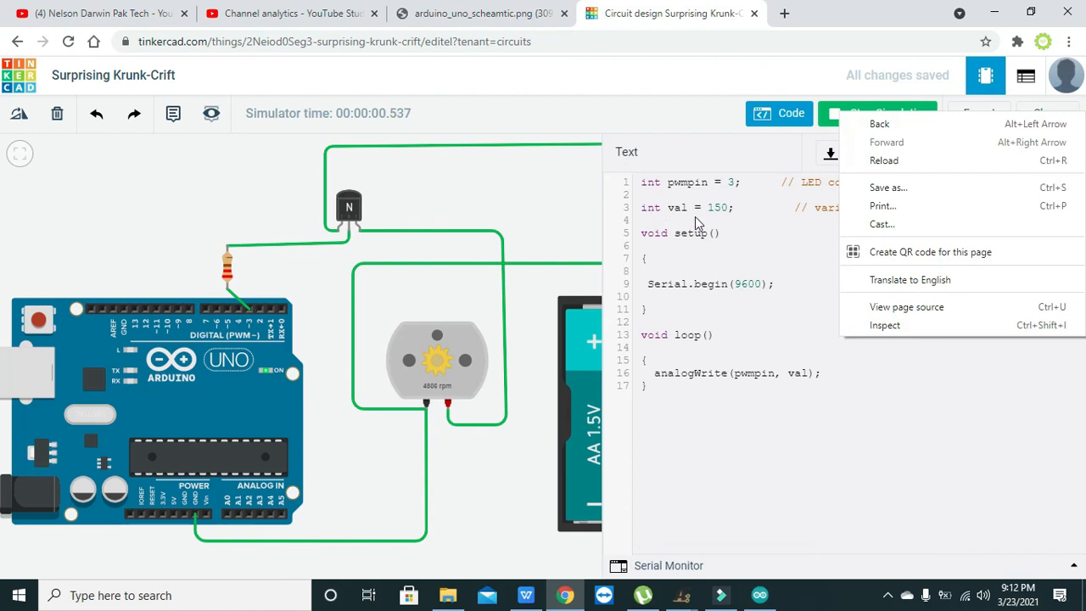
pyautogui.click(721, 207)
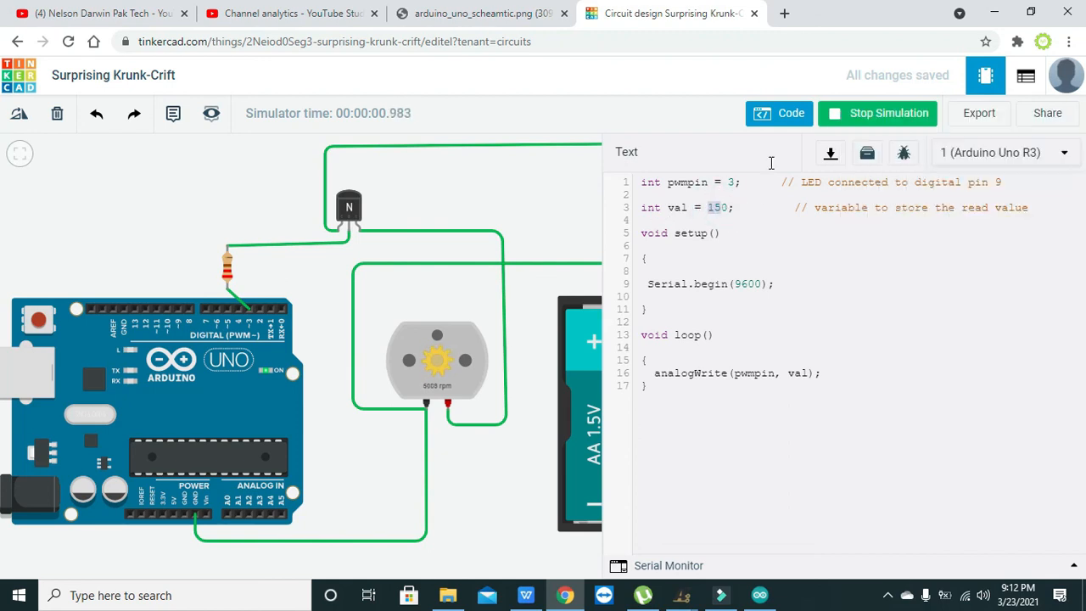
pyautogui.click(898, 115)
# - Set the sketch's val variable to 255, run the simulation to check the motor's speed, and stop it
pyautogui.doubleClick(718, 207)
pyautogui.write('255')
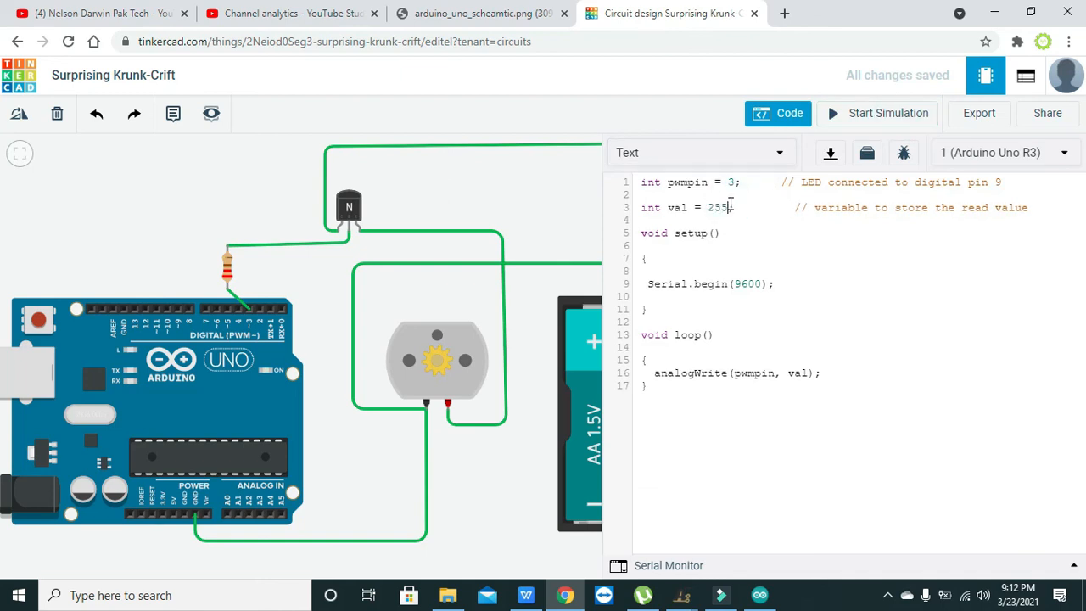
pyautogui.click(854, 112)
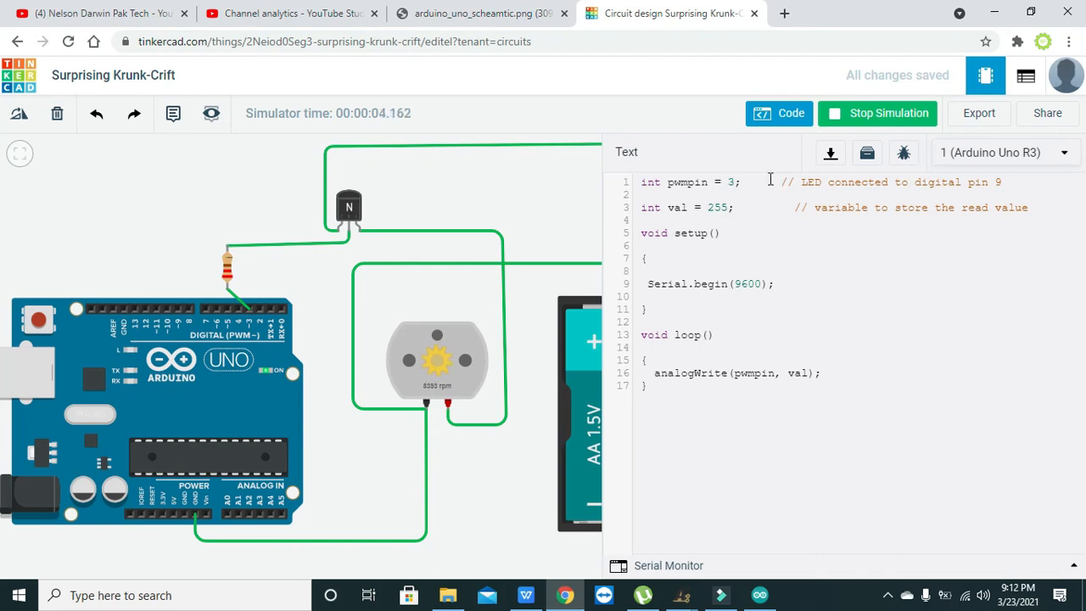
pyautogui.click(873, 121)
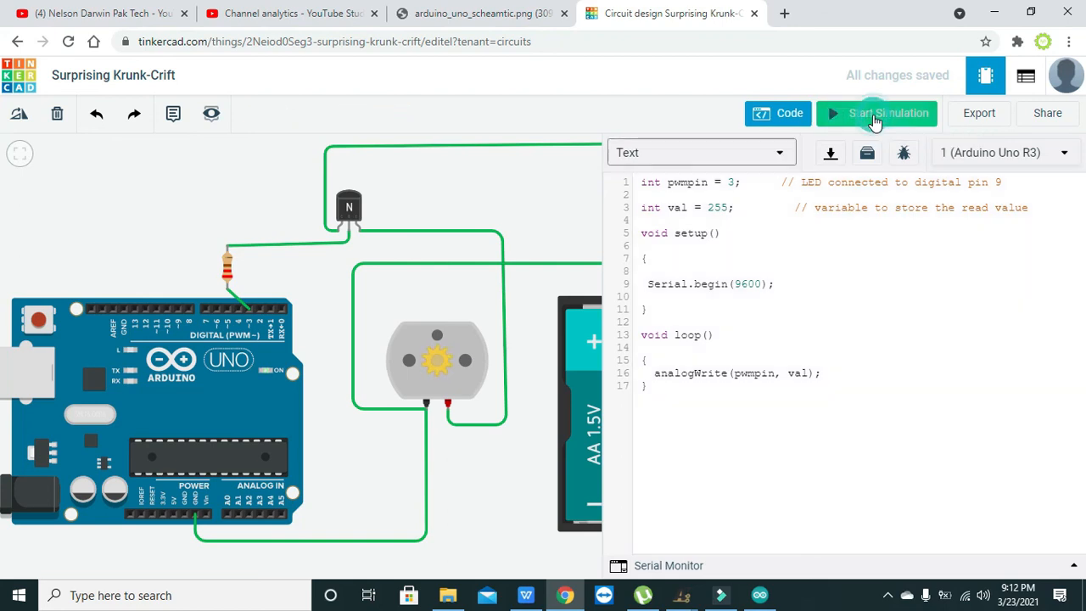